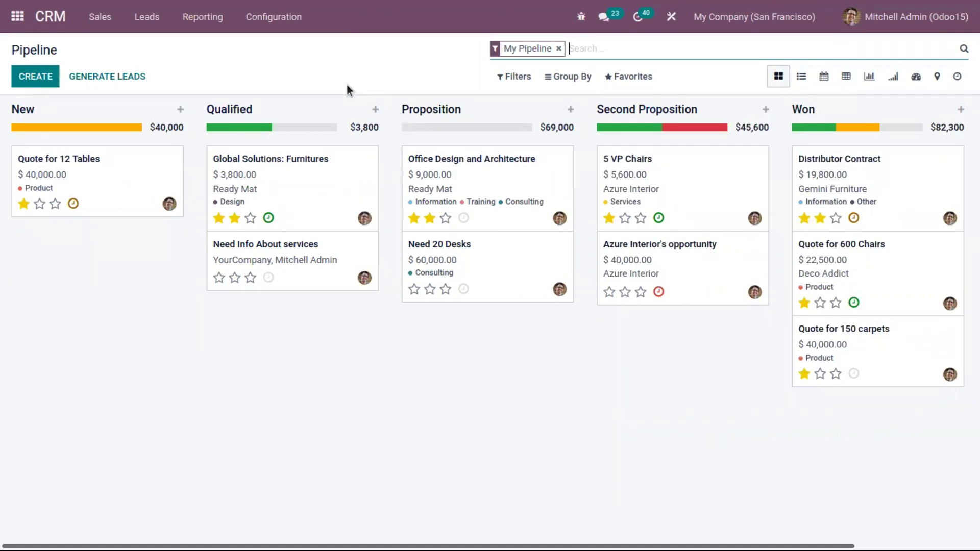
Add a teal Software tag to the Global Solutions: Furnitures opportunity
{"action": "left_click", "coordinate": [298, 175]}
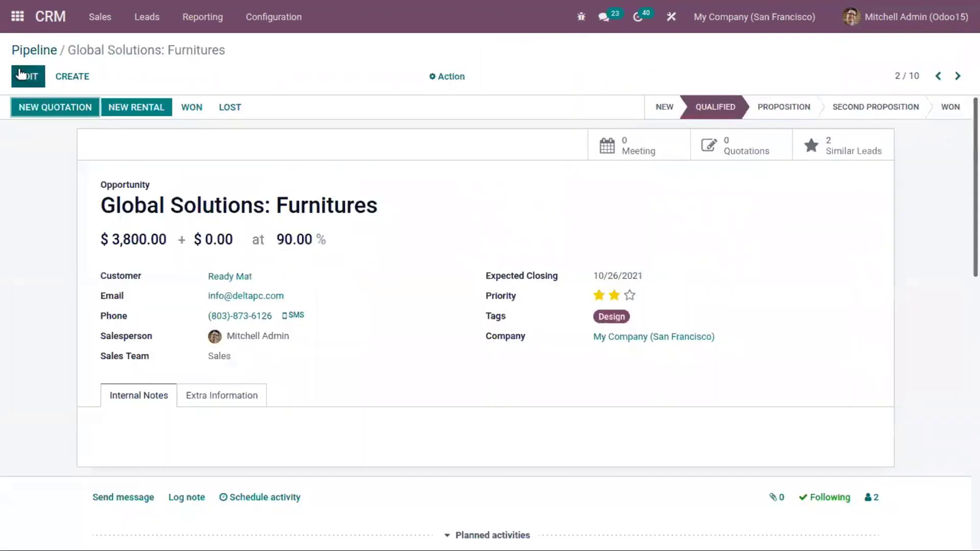
{"action": "left_click", "coordinate": [21, 75]}
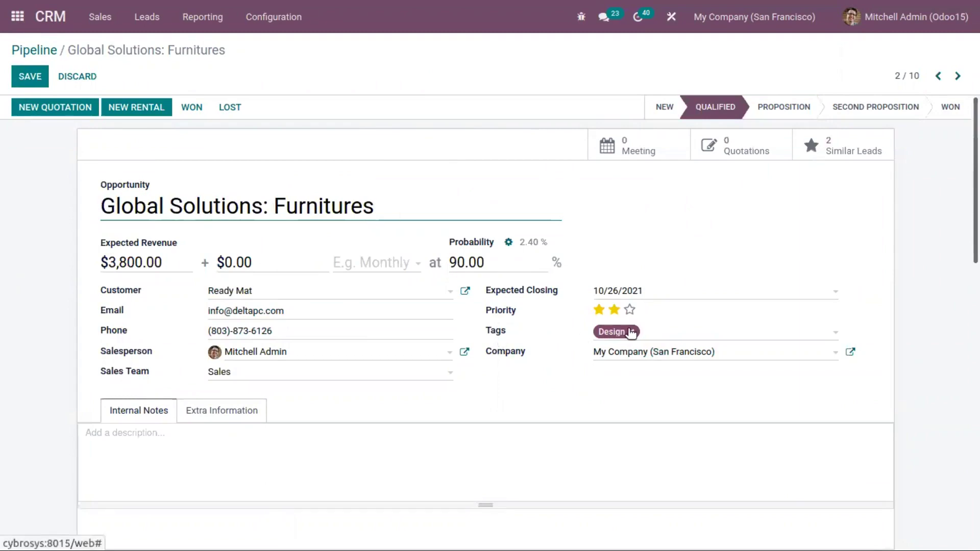
{"action": "left_click", "coordinate": [645, 331]}
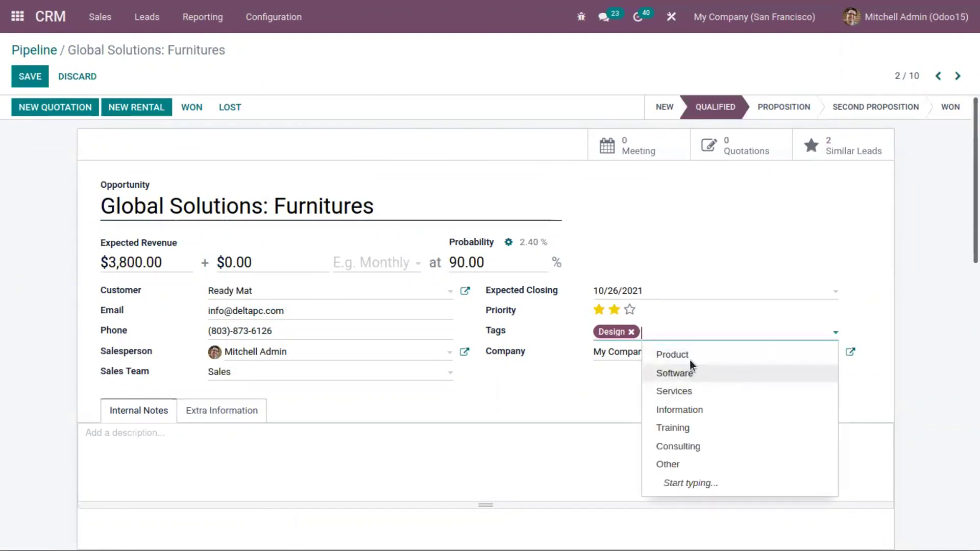
{"action": "left_click", "coordinate": [686, 373]}
{"action": "left_click", "coordinate": [730, 332]}
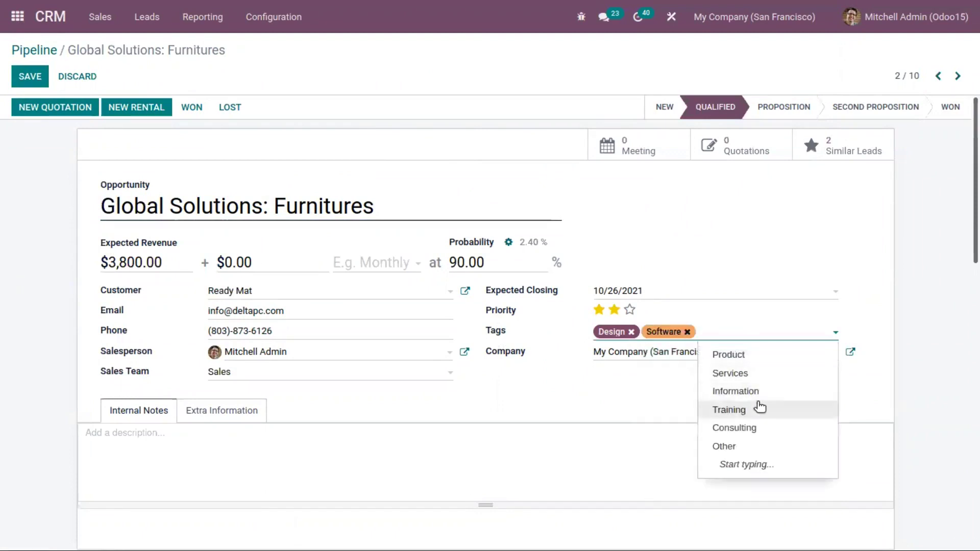
{"action": "left_click", "coordinate": [664, 332]}
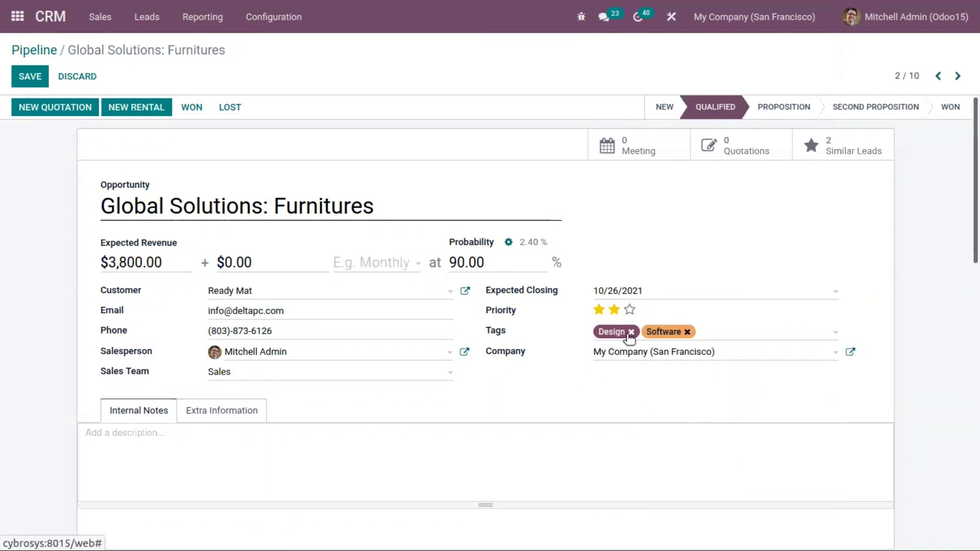
{"action": "left_click", "coordinate": [663, 332]}
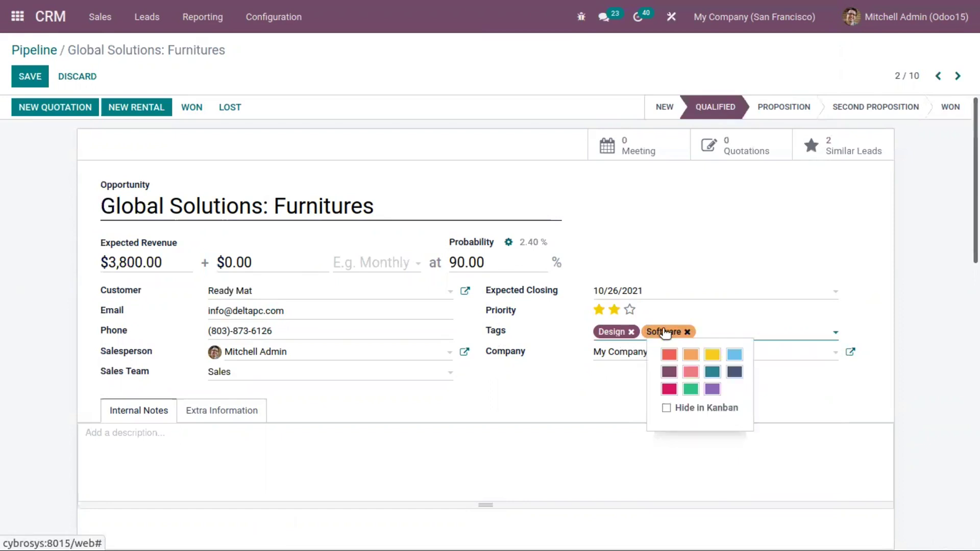
{"action": "left_click", "coordinate": [713, 373]}
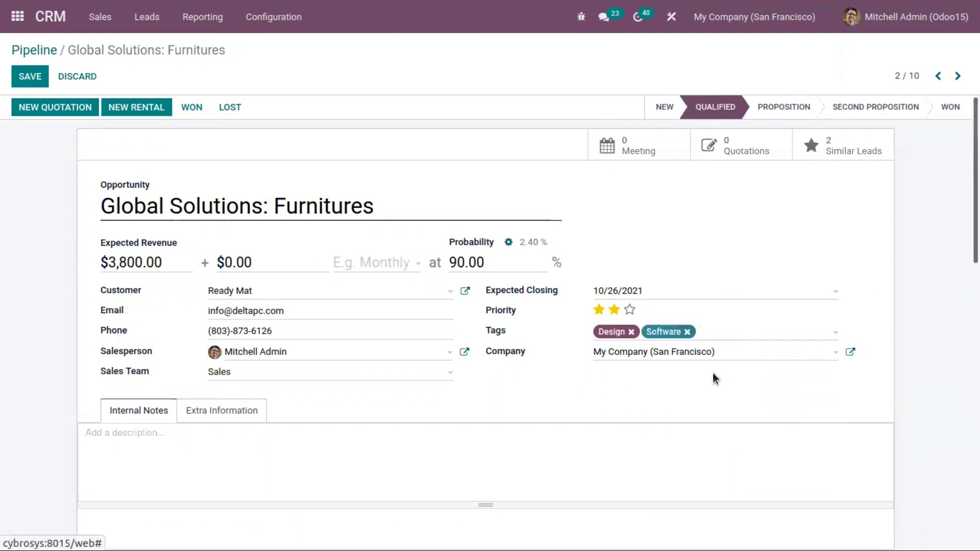
{"action": "left_click", "coordinate": [665, 333]}
Add the Information tag hidden from kanban cards, then save the opportunity
{"action": "left_click", "coordinate": [707, 331]}
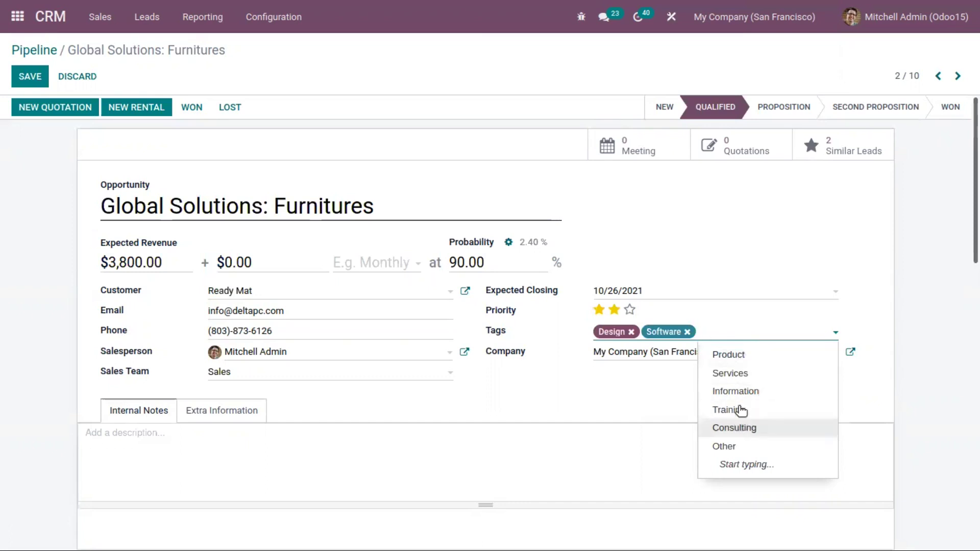
{"action": "left_click", "coordinate": [743, 393]}
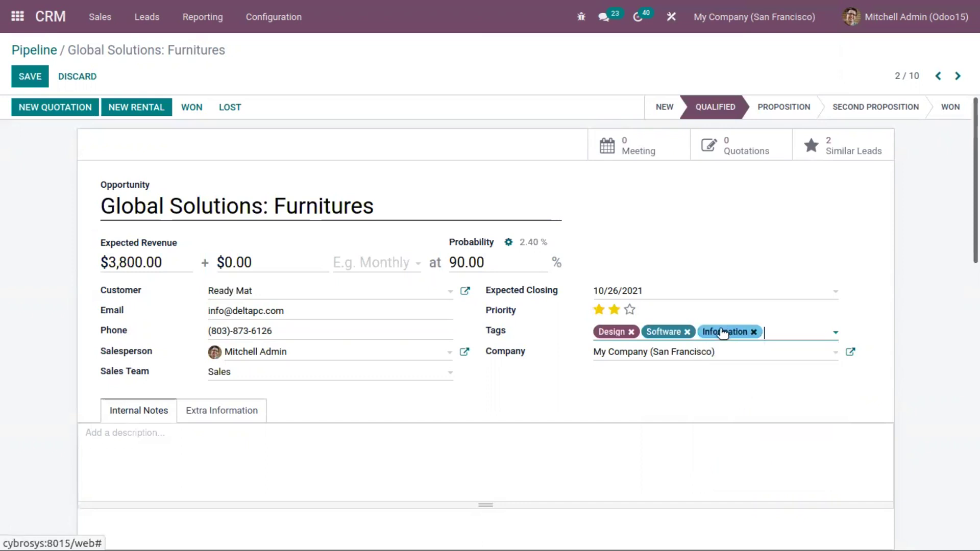
{"action": "left_click", "coordinate": [735, 335]}
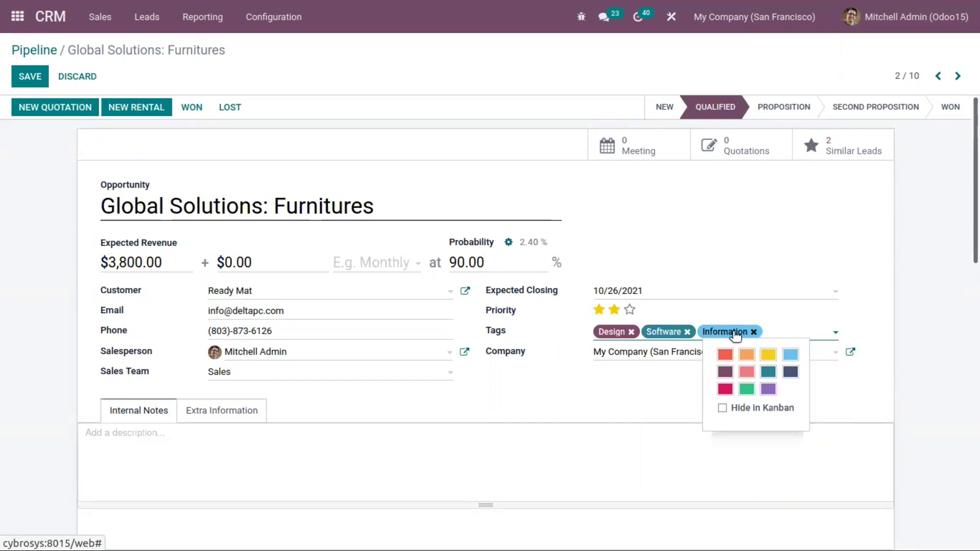
{"action": "left_click", "coordinate": [722, 408]}
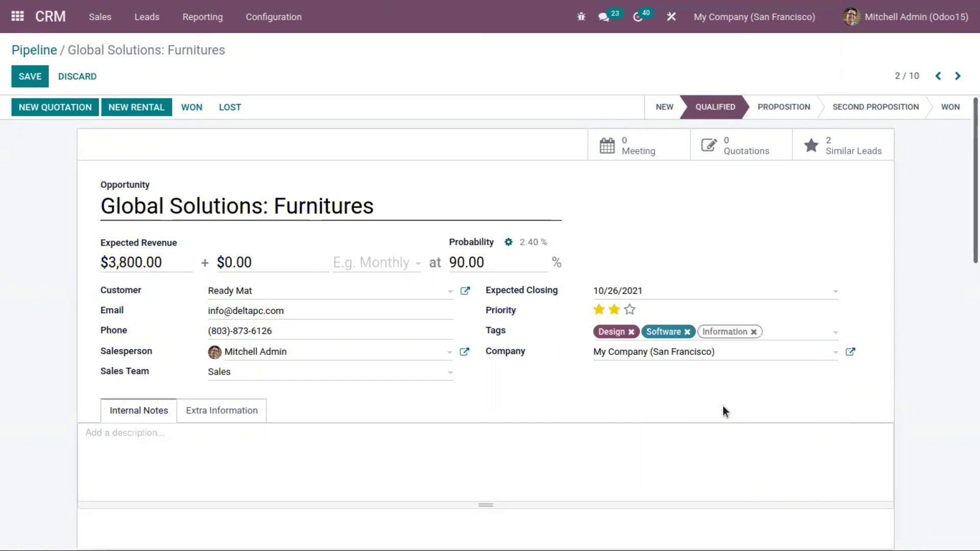
{"action": "left_click", "coordinate": [28, 71]}
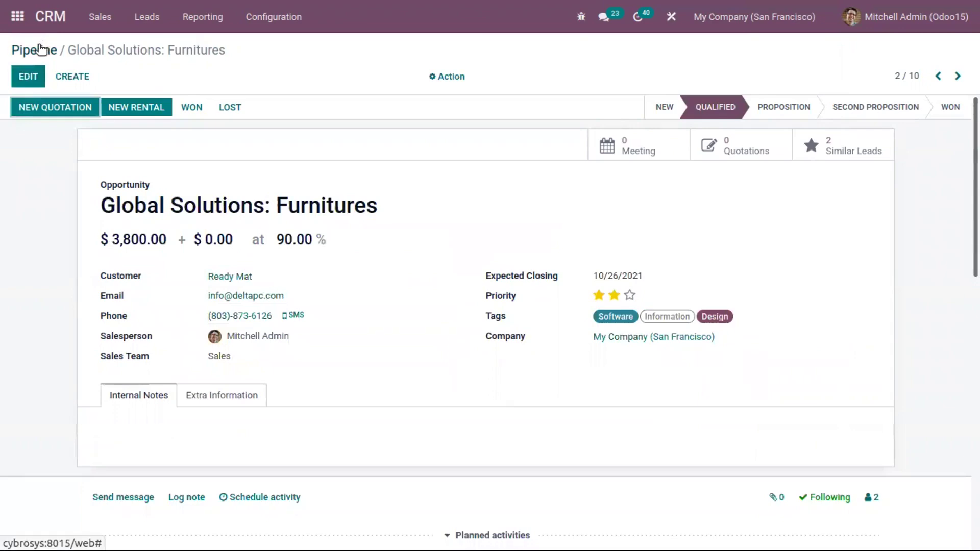
{"action": "left_click", "coordinate": [41, 50]}
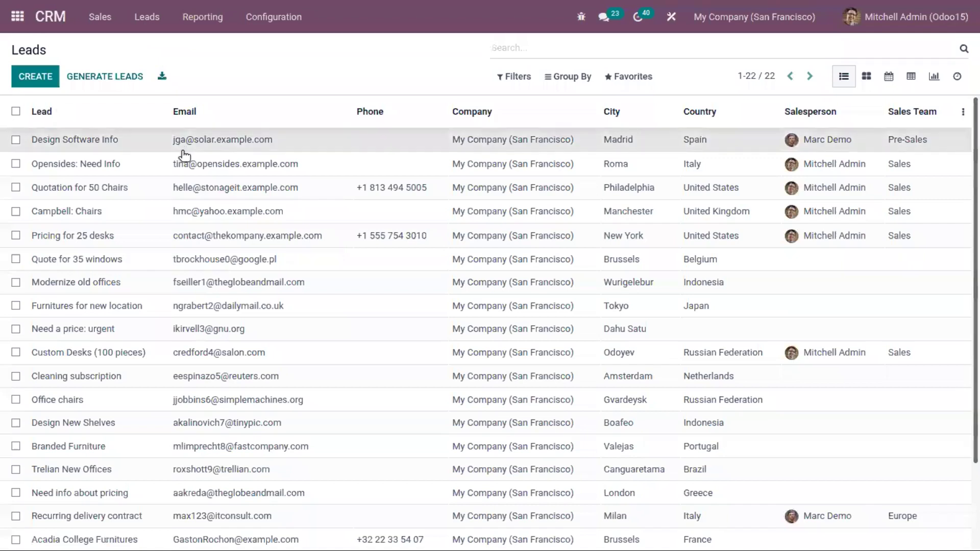
Add Design and Consulting tags to the Design Software Info lead and save it
{"action": "left_click", "coordinate": [176, 144]}
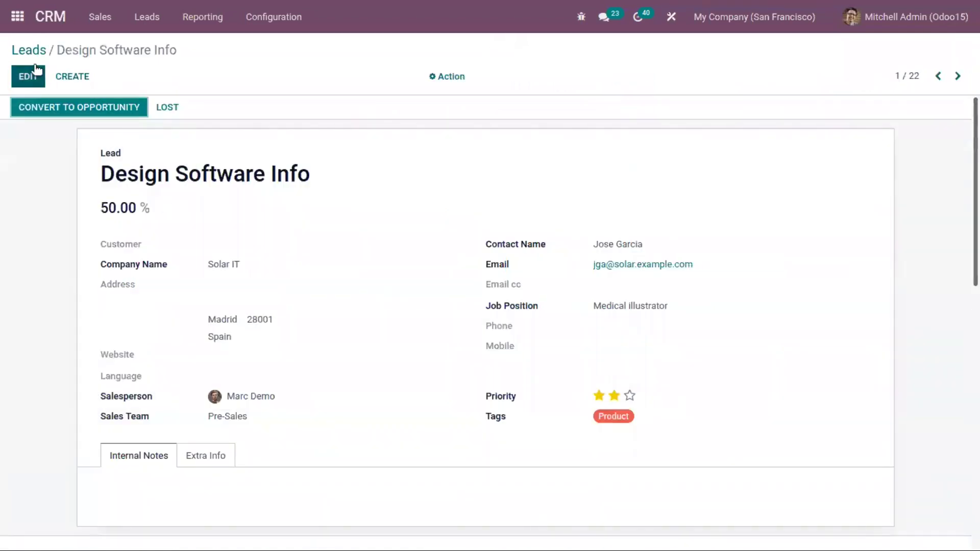
{"action": "left_click", "coordinate": [30, 79]}
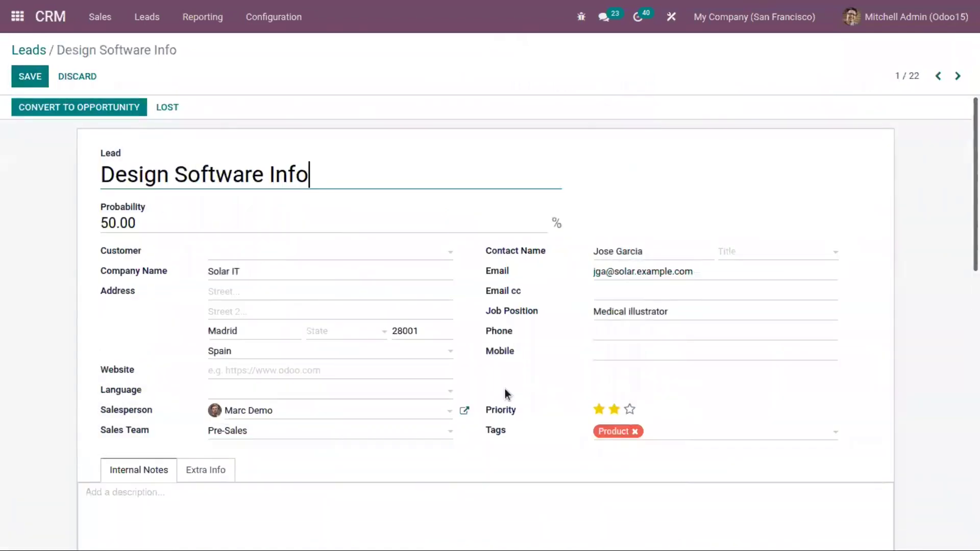
{"action": "left_click", "coordinate": [666, 431]}
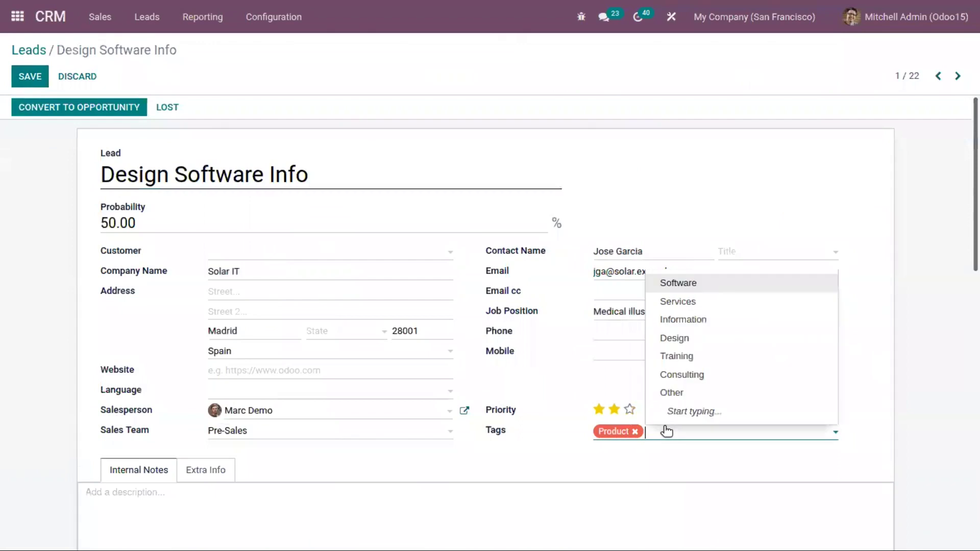
{"action": "left_click", "coordinate": [686, 339]}
{"action": "left_click", "coordinate": [725, 433]}
{"action": "left_click", "coordinate": [735, 373]}
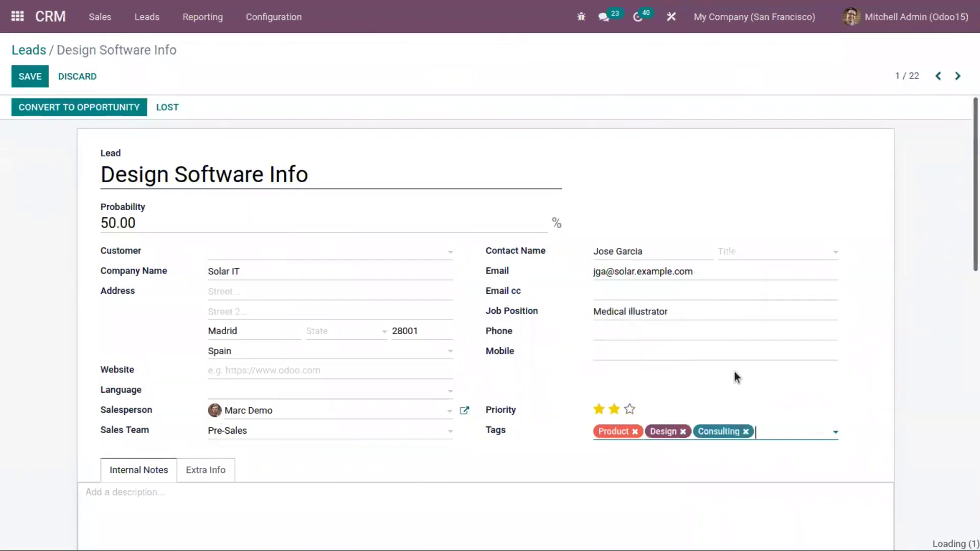
{"action": "left_click", "coordinate": [26, 78]}
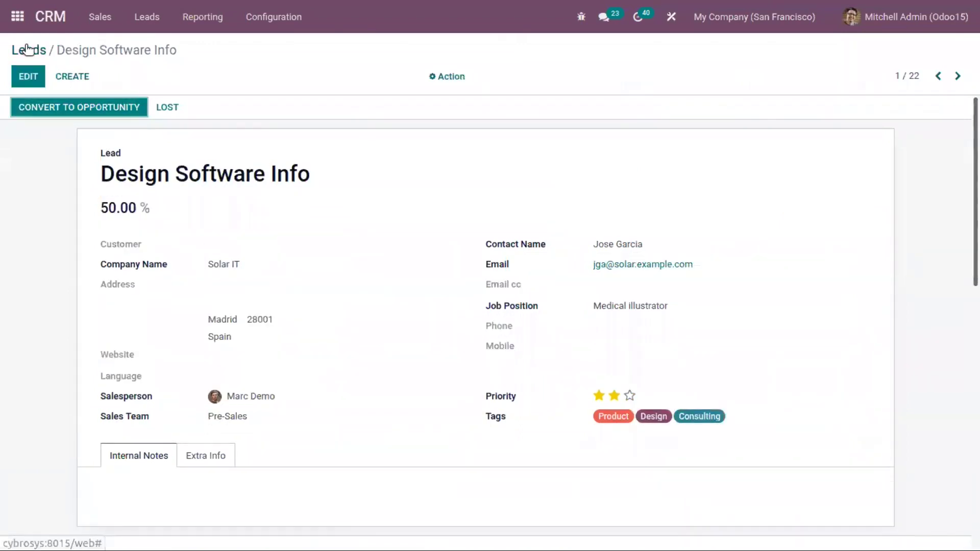
Return from the leads list to the My Pipeline kanban
{"action": "left_click", "coordinate": [25, 49]}
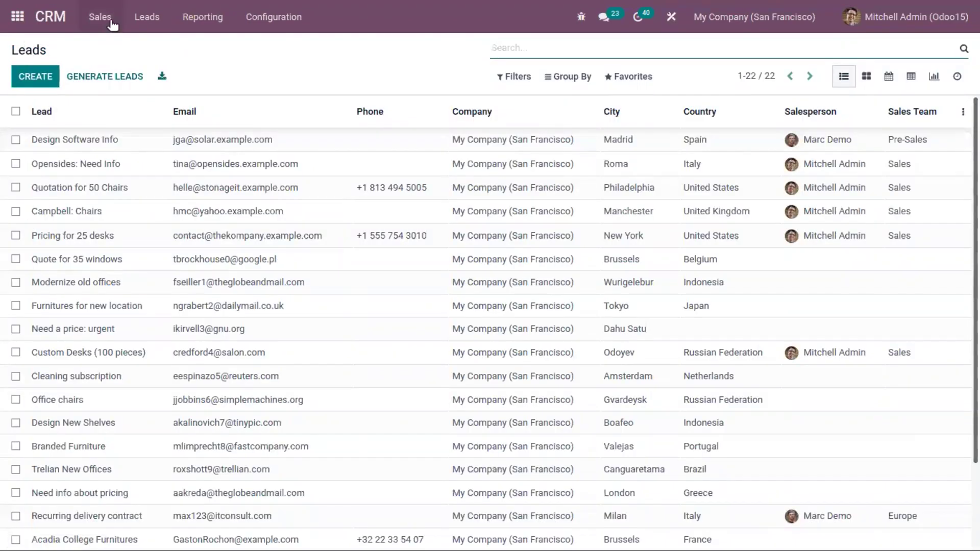
{"action": "left_click", "coordinate": [101, 16]}
{"action": "left_click", "coordinate": [128, 46]}
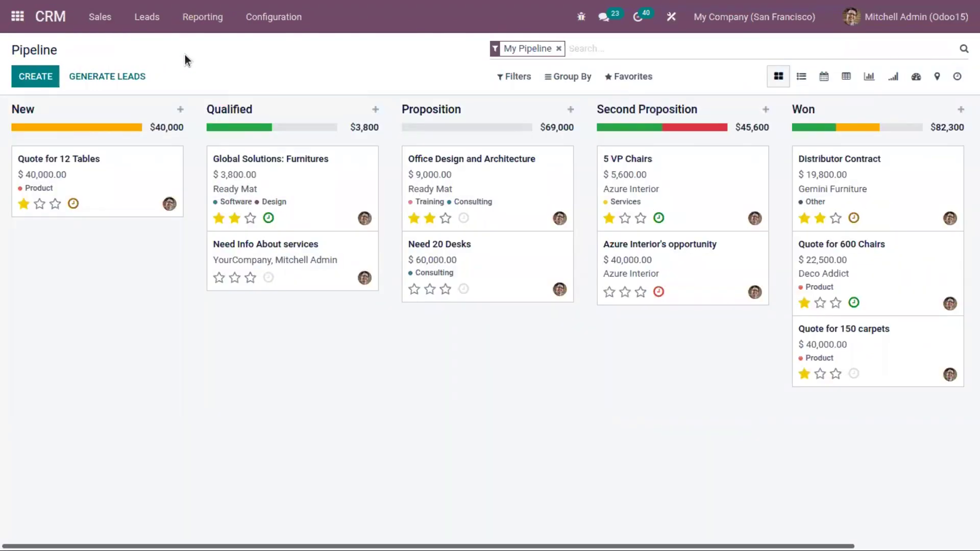
Create a new CRM tag named 'Repair' with the purple colour and save it
{"action": "left_click", "coordinate": [252, 17]}
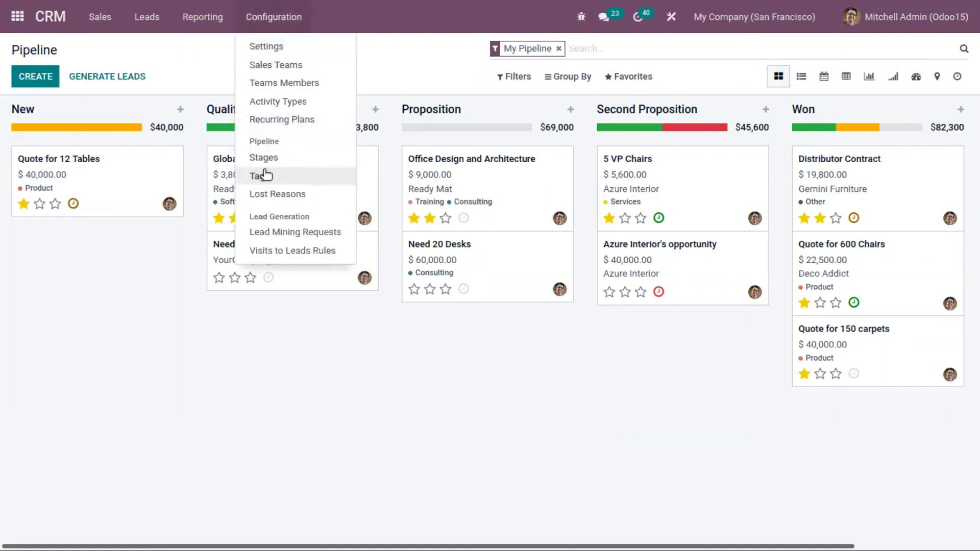
{"action": "left_click", "coordinate": [299, 177]}
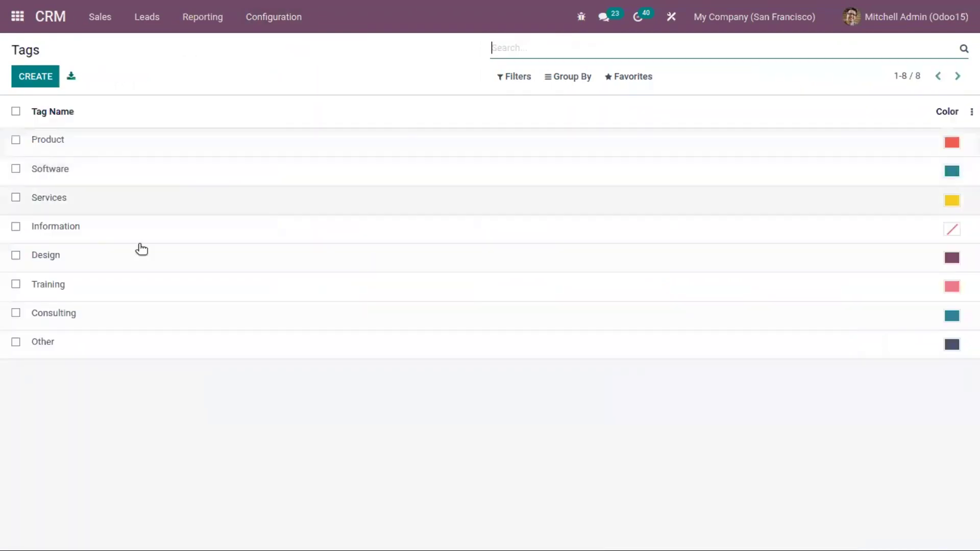
{"action": "left_click", "coordinate": [47, 75]}
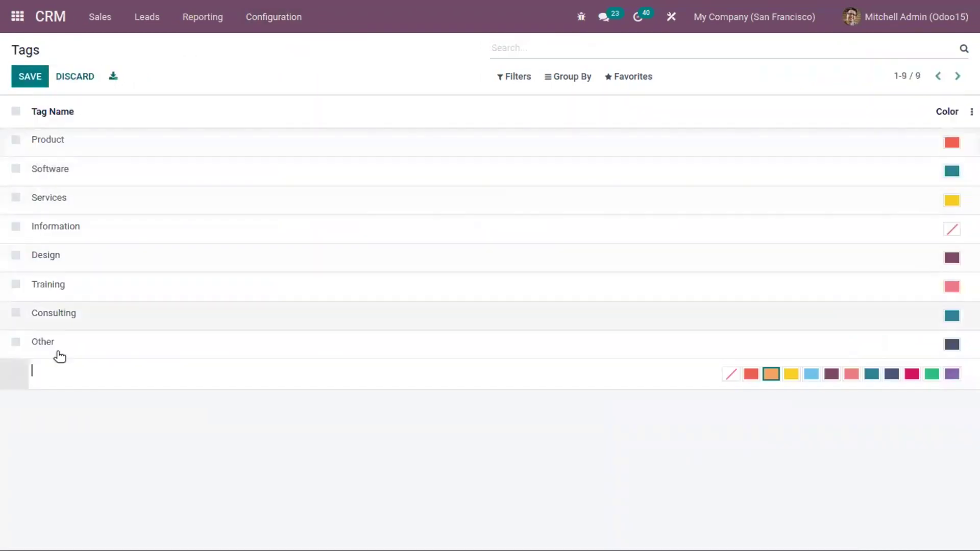
{"action": "type", "text": "Re"}
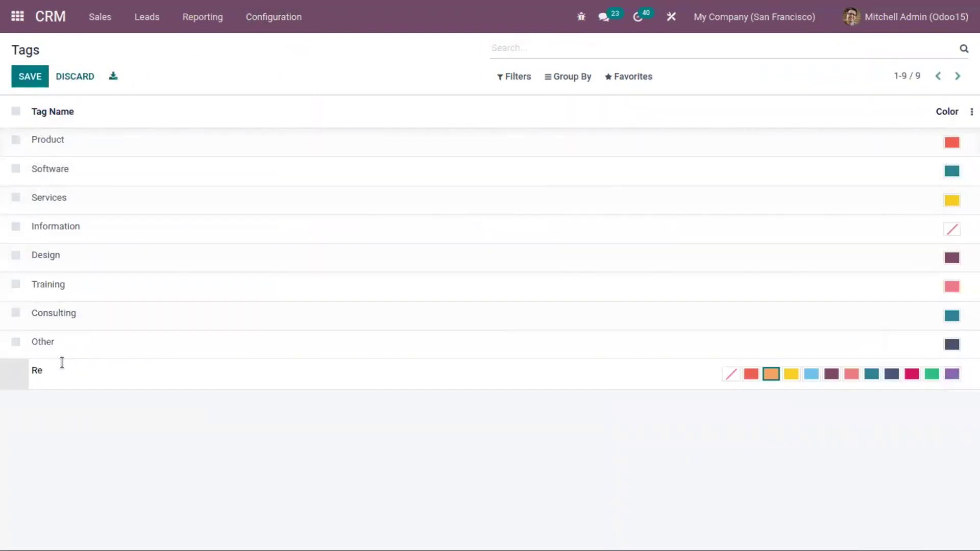
{"action": "type", "text": "pair"}
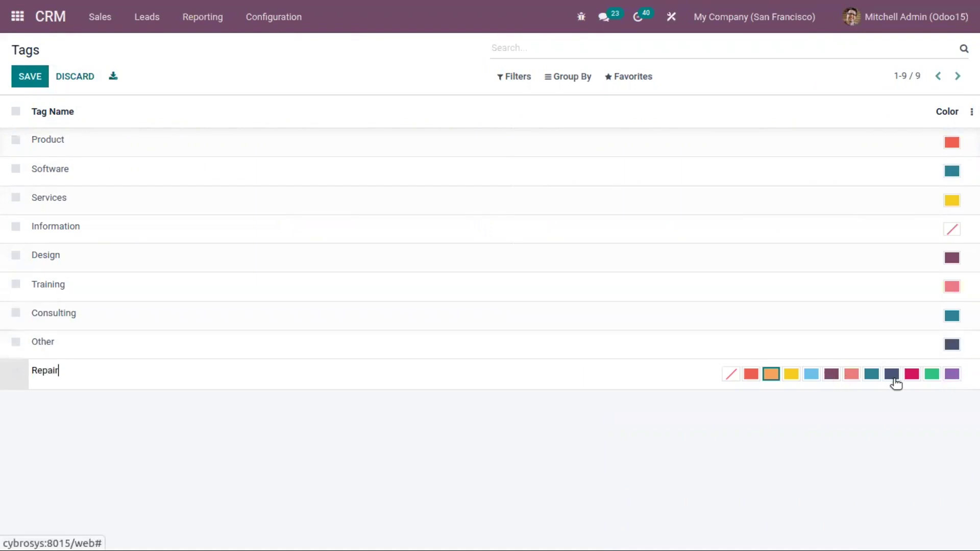
{"action": "left_click", "coordinate": [952, 375]}
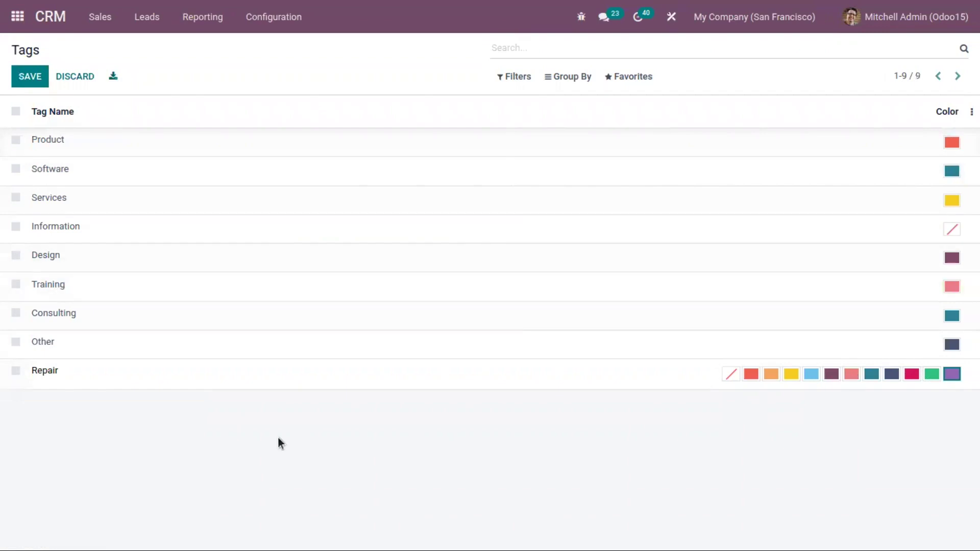
{"action": "left_click", "coordinate": [31, 76]}
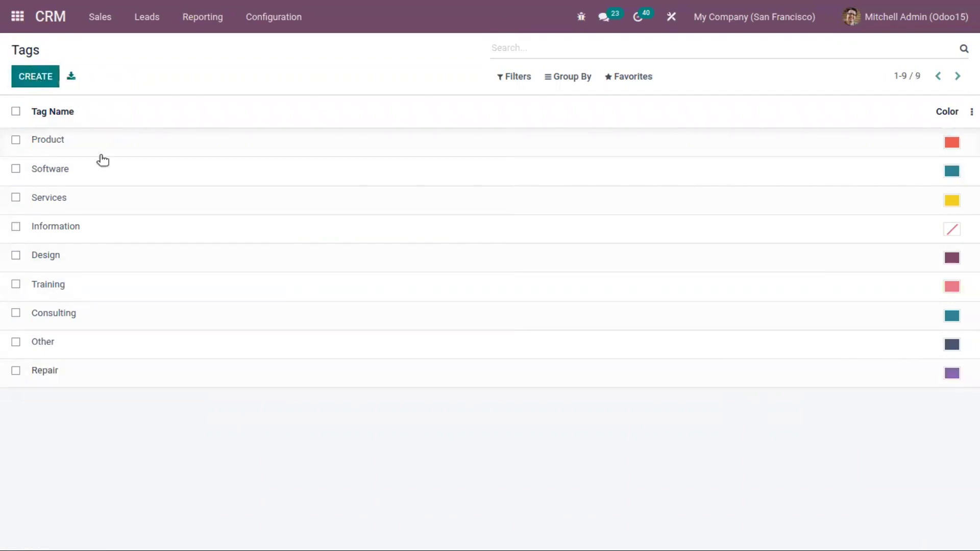
{"action": "left_click", "coordinate": [952, 373]}
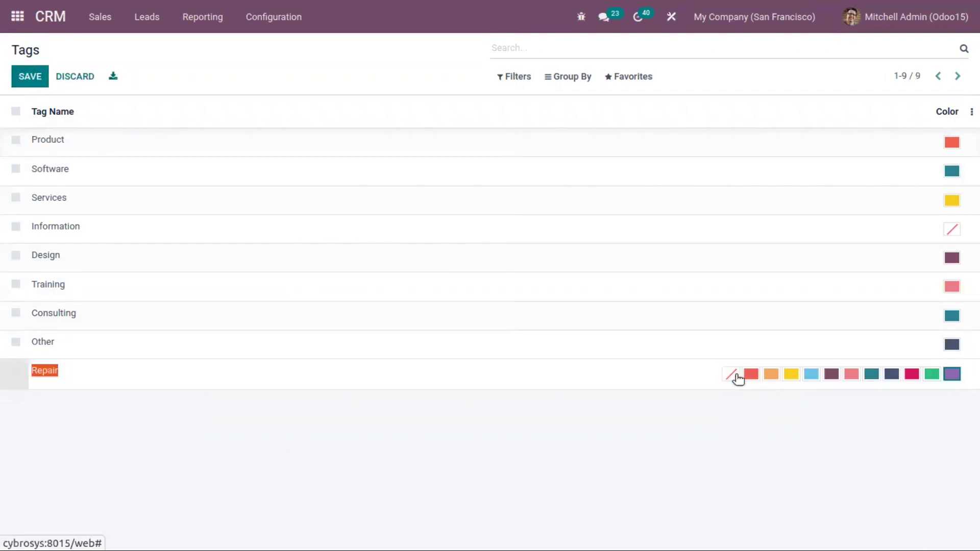
{"action": "left_click", "coordinate": [731, 375]}
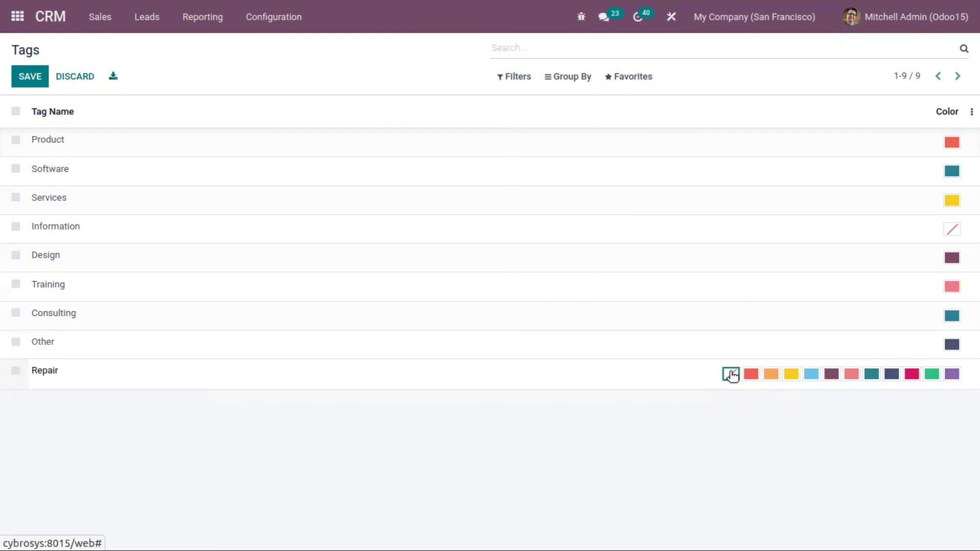
{"action": "left_click", "coordinate": [952, 373]}
{"action": "left_click", "coordinate": [25, 75]}
Go back to My Pipeline and open the Quote for 12 Tables opportunity
{"action": "left_click", "coordinate": [105, 21]}
{"action": "left_click", "coordinate": [115, 46]}
{"action": "left_click", "coordinate": [97, 148]}
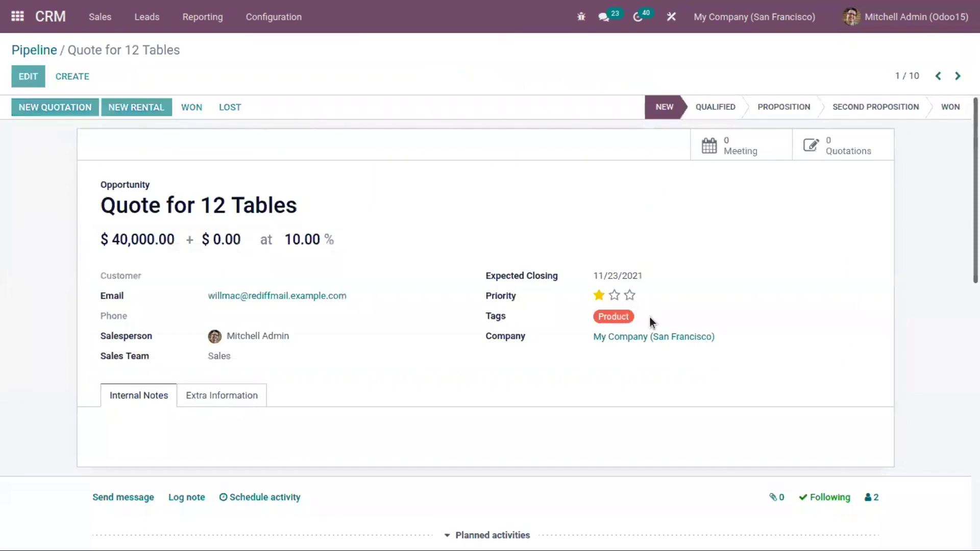
Add the Repair tag to Quote for 12 Tables, save, and return to the pipeline
{"action": "left_click", "coordinate": [649, 316]}
{"action": "type", "text": "re"}
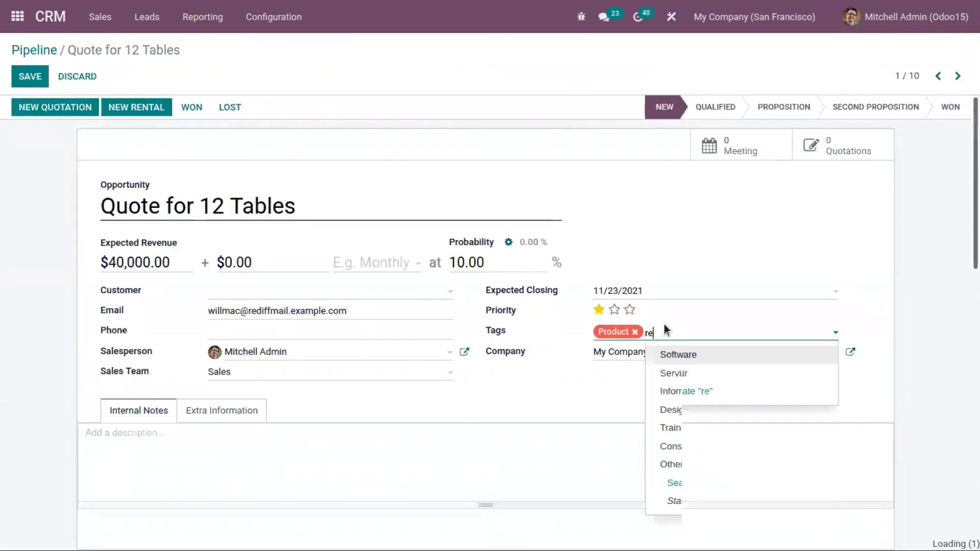
{"action": "left_click", "coordinate": [677, 374]}
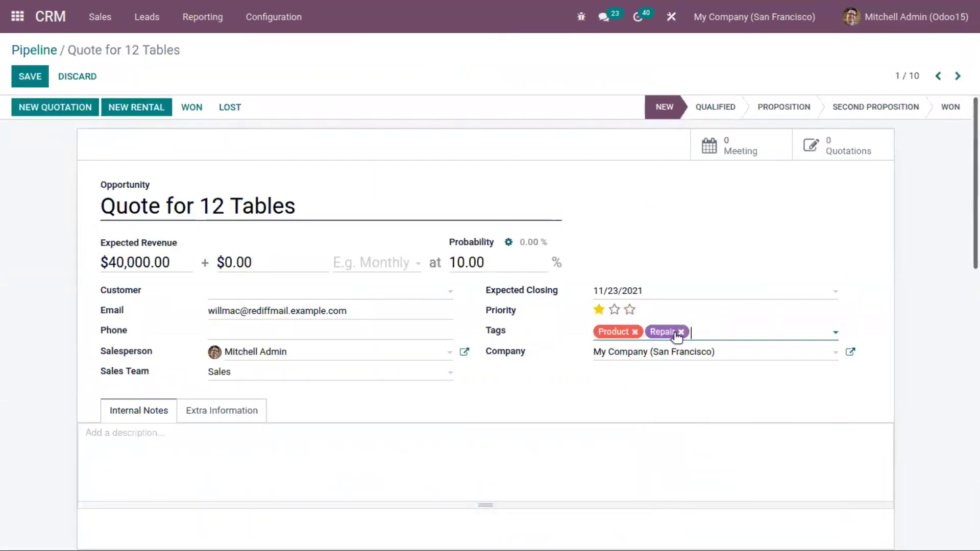
{"action": "left_click", "coordinate": [19, 81]}
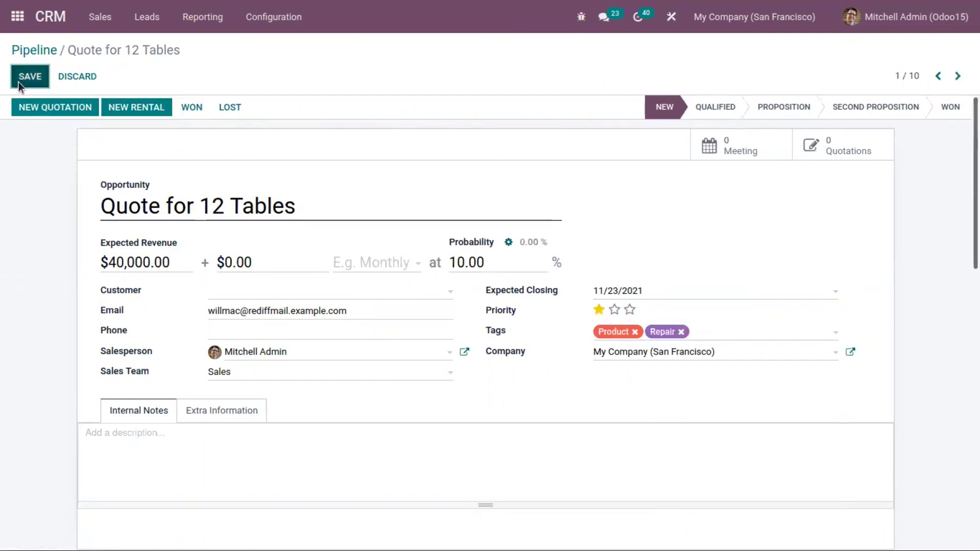
{"action": "left_click", "coordinate": [25, 49]}
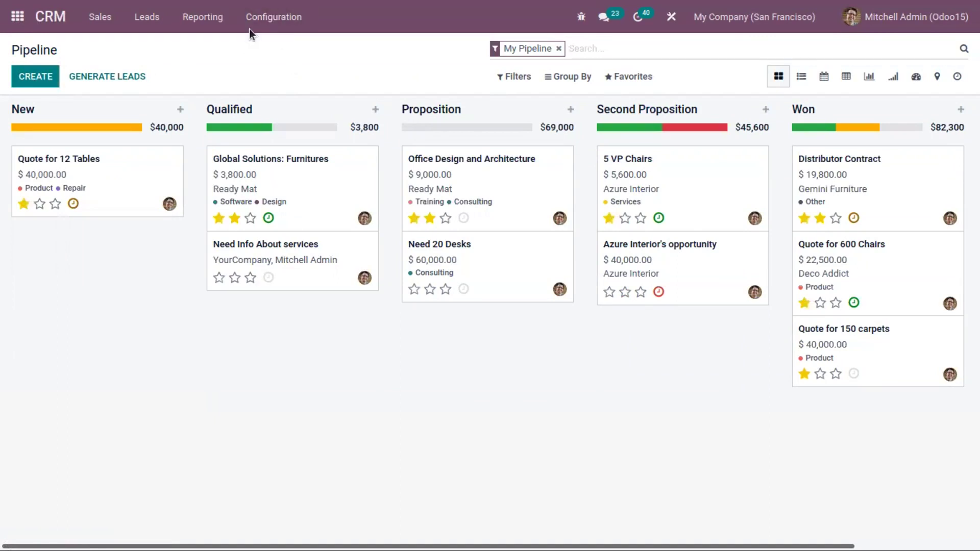
{"action": "left_click", "coordinate": [264, 16]}
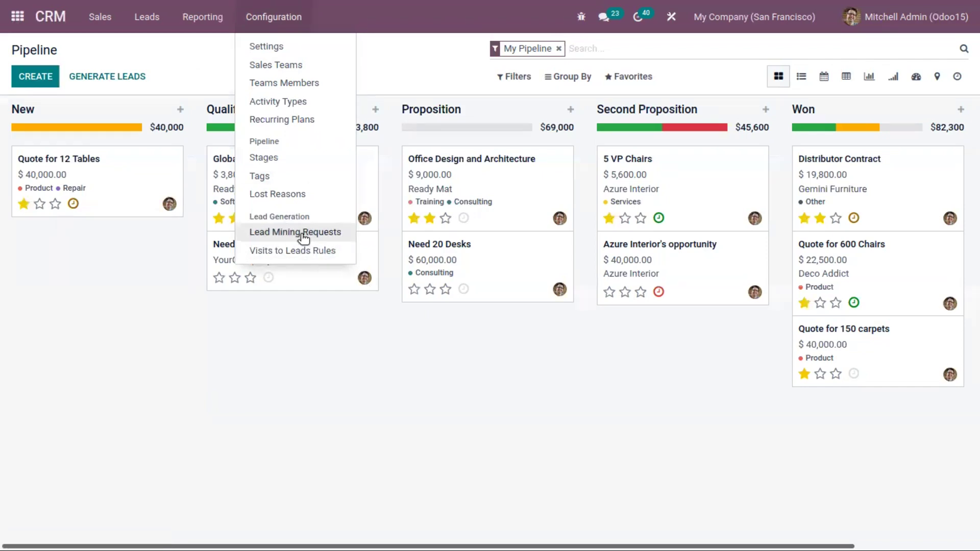
Add Product to the default tags of lead mining request LMR001 and save it
{"action": "left_click", "coordinate": [319, 233]}
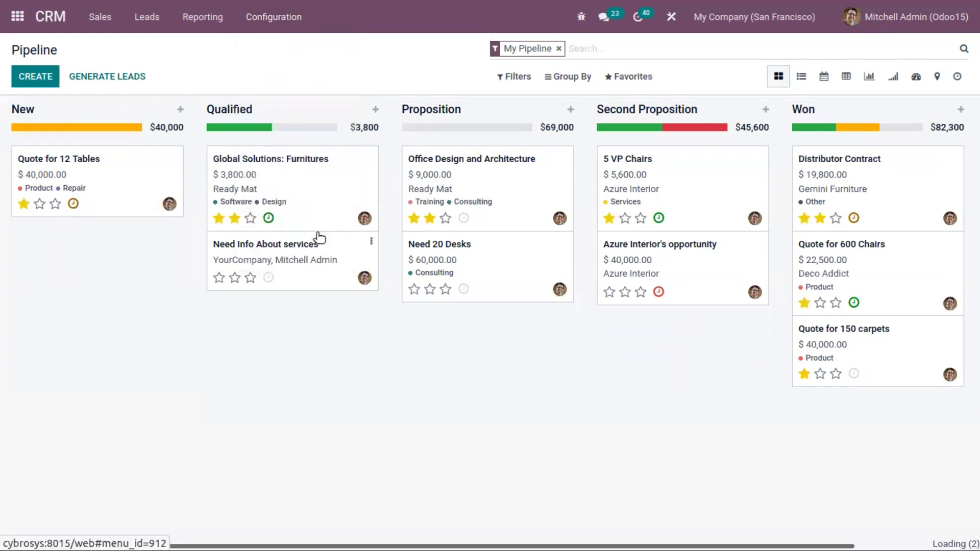
{"action": "left_click", "coordinate": [124, 141]}
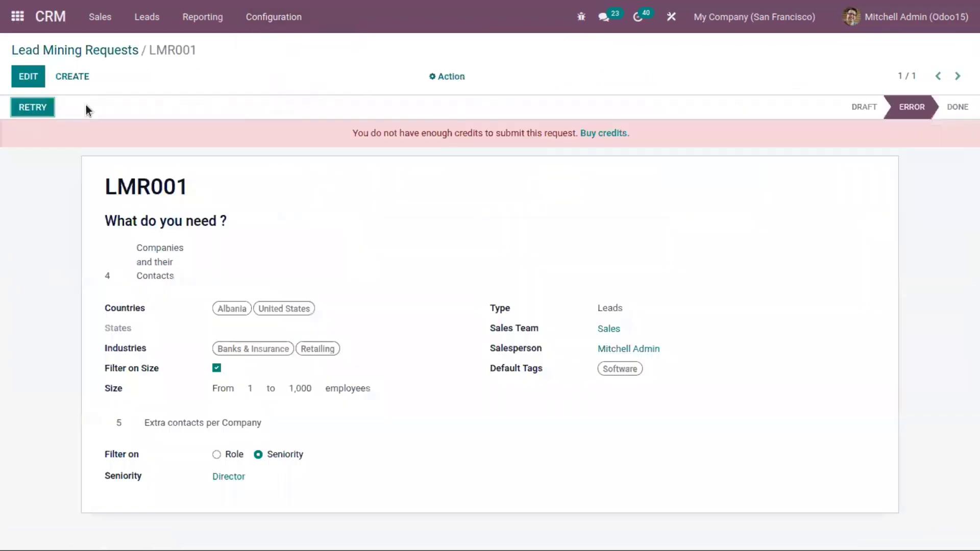
{"action": "left_click", "coordinate": [40, 79]}
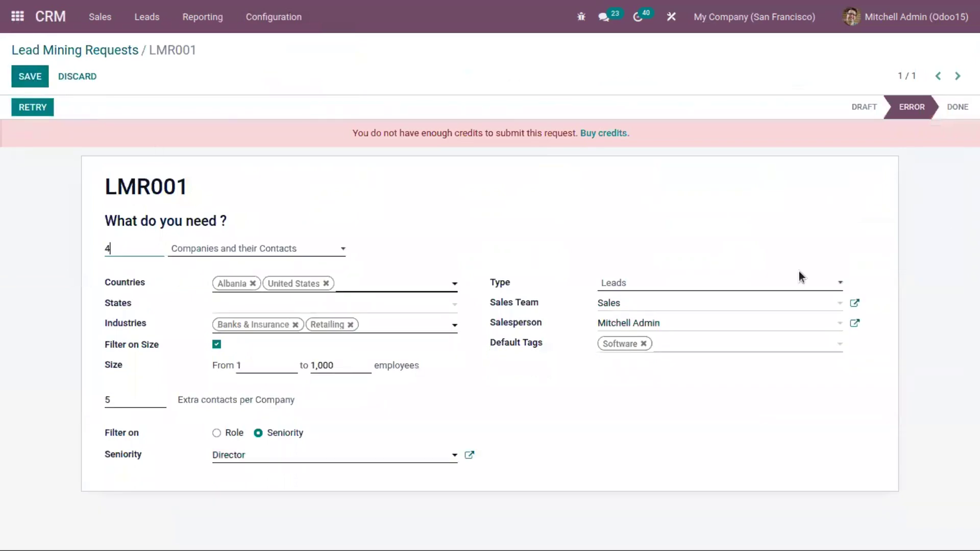
{"action": "left_click", "coordinate": [663, 350]}
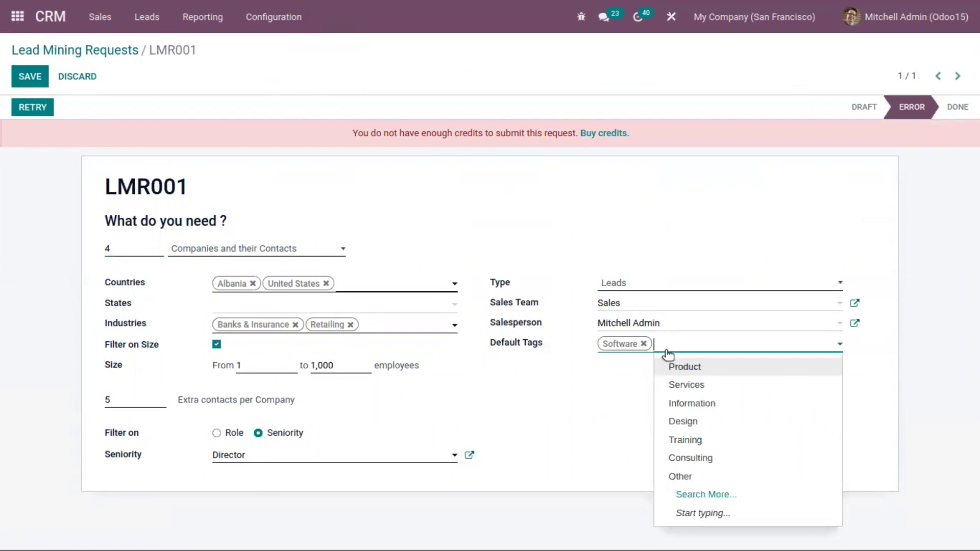
{"action": "left_click", "coordinate": [691, 368]}
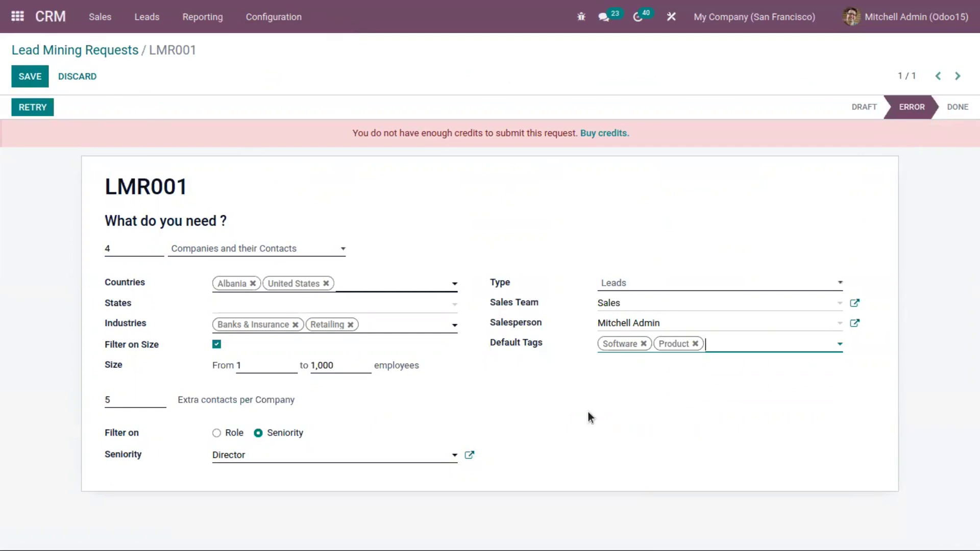
{"action": "left_click", "coordinate": [30, 76]}
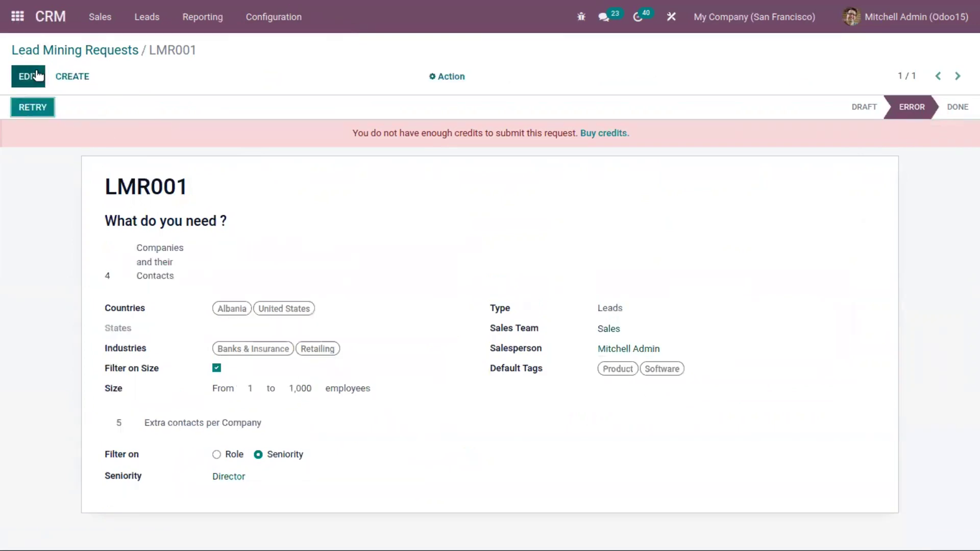
Go back and open the Visits to Leads rules list
{"action": "left_click", "coordinate": [130, 50]}
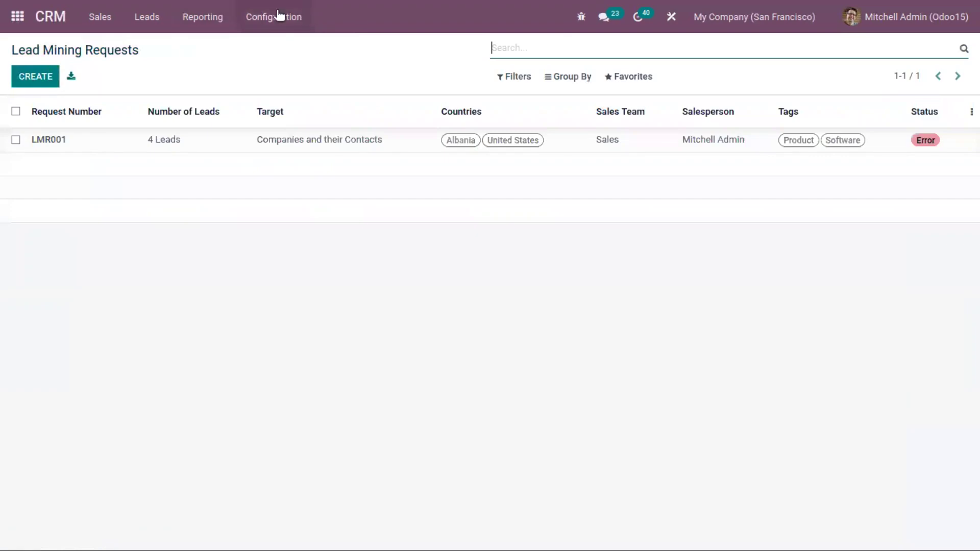
{"action": "left_click", "coordinate": [281, 15]}
{"action": "left_click", "coordinate": [261, 251]}
Review the Algeria visitors rule's Product and Software tags, save it, and return to My Pipeline
{"action": "left_click", "coordinate": [166, 143]}
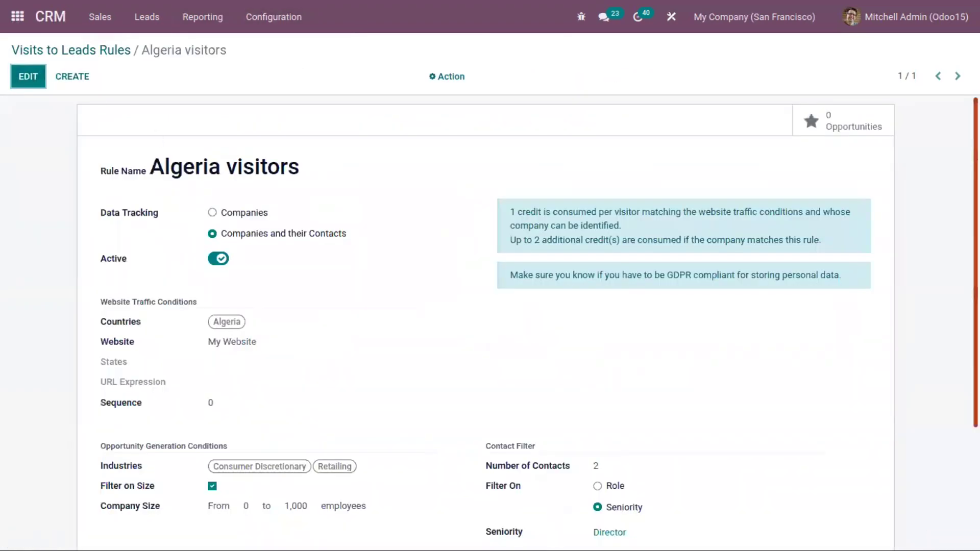
{"action": "scroll", "coordinate": [108, 213], "scroll_direction": "down", "scroll_amount": 3}
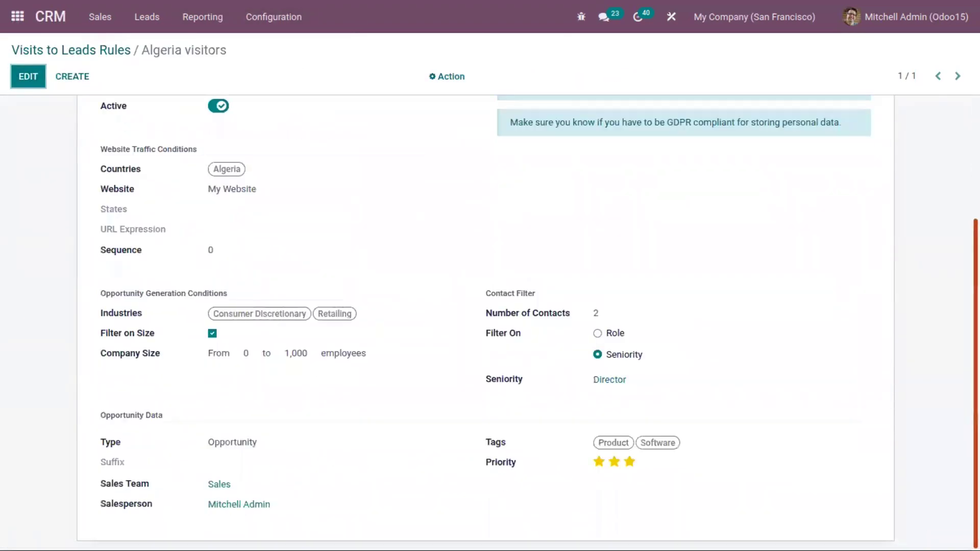
{"action": "left_click", "coordinate": [28, 77]}
{"action": "scroll", "coordinate": [770, 518], "scroll_direction": "down", "scroll_amount": 3}
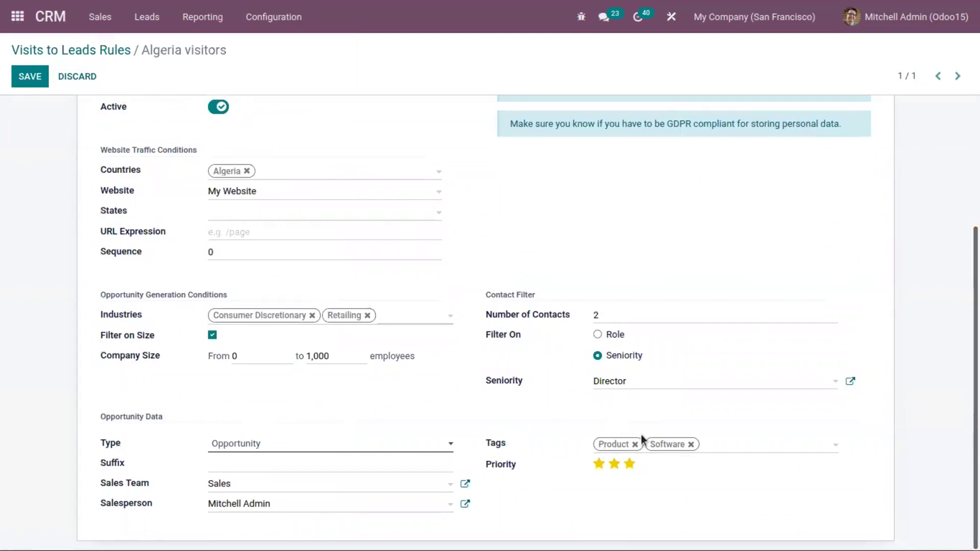
{"action": "left_click", "coordinate": [29, 77]}
{"action": "left_click", "coordinate": [114, 49]}
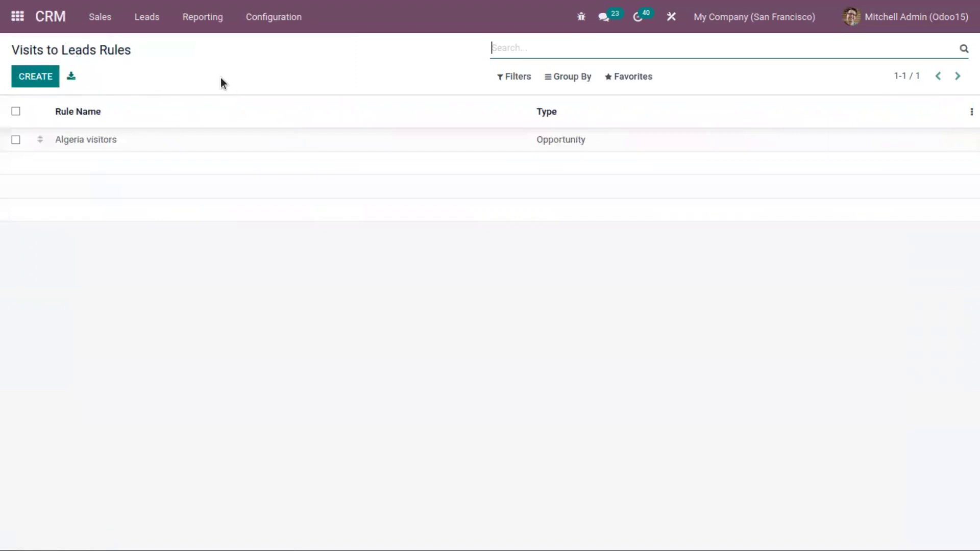
{"action": "left_click", "coordinate": [92, 16]}
{"action": "left_click", "coordinate": [110, 50]}
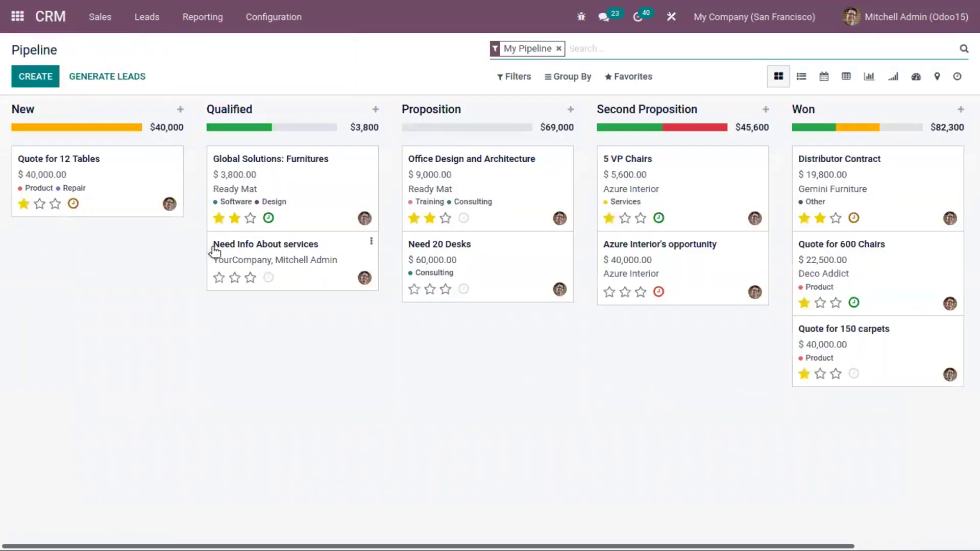
Apply a custom pipeline filter: Tags contains 'Product'
{"action": "left_click", "coordinate": [514, 79]}
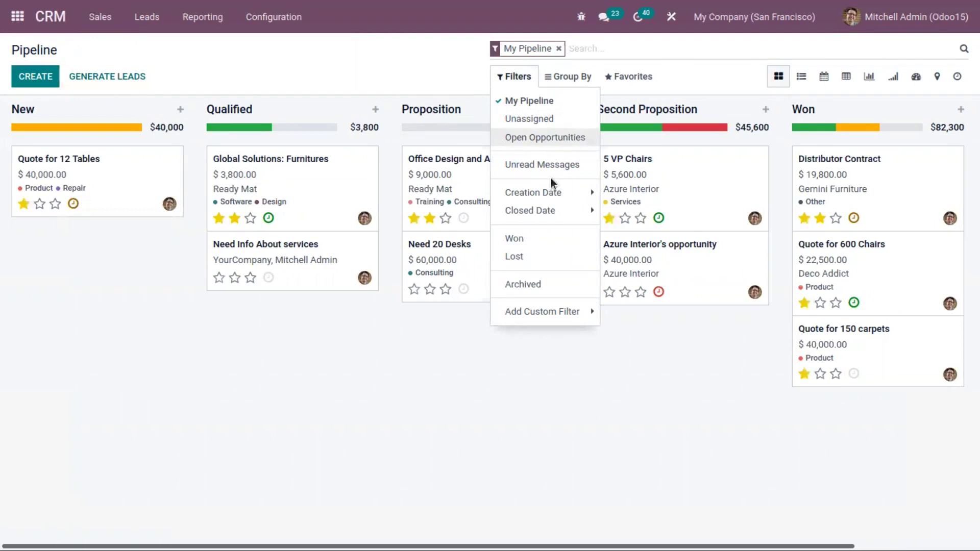
{"action": "left_click", "coordinate": [568, 76]}
{"action": "left_click", "coordinate": [517, 76]}
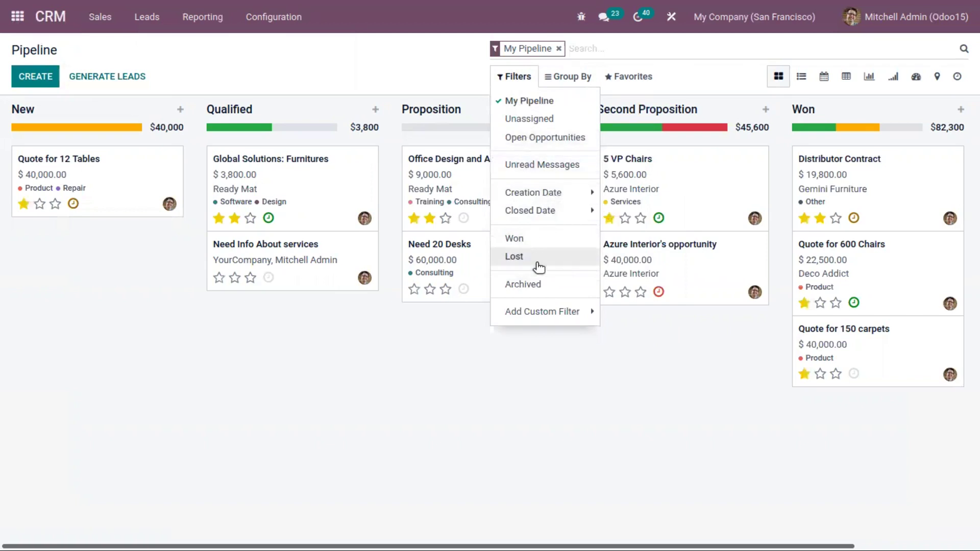
{"action": "left_click", "coordinate": [548, 318]}
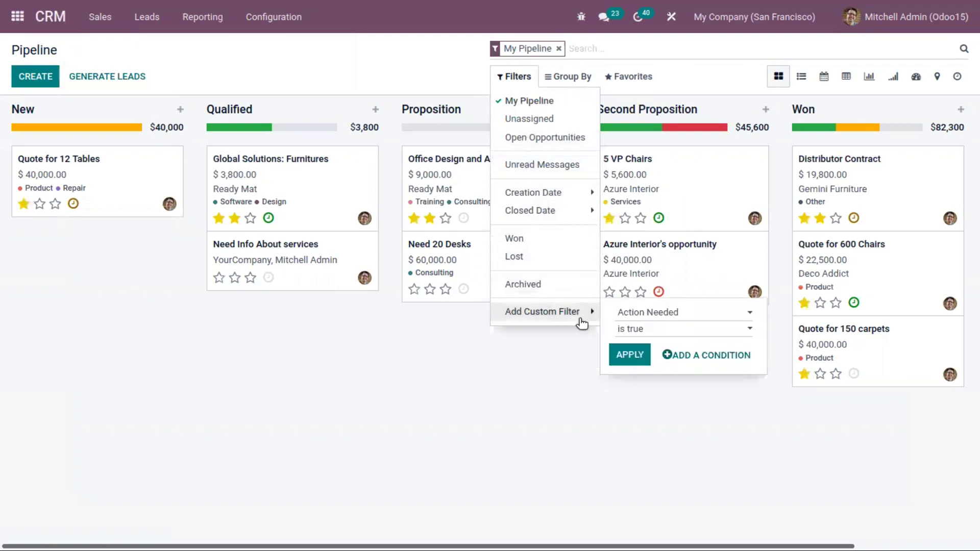
{"action": "left_click", "coordinate": [637, 313]}
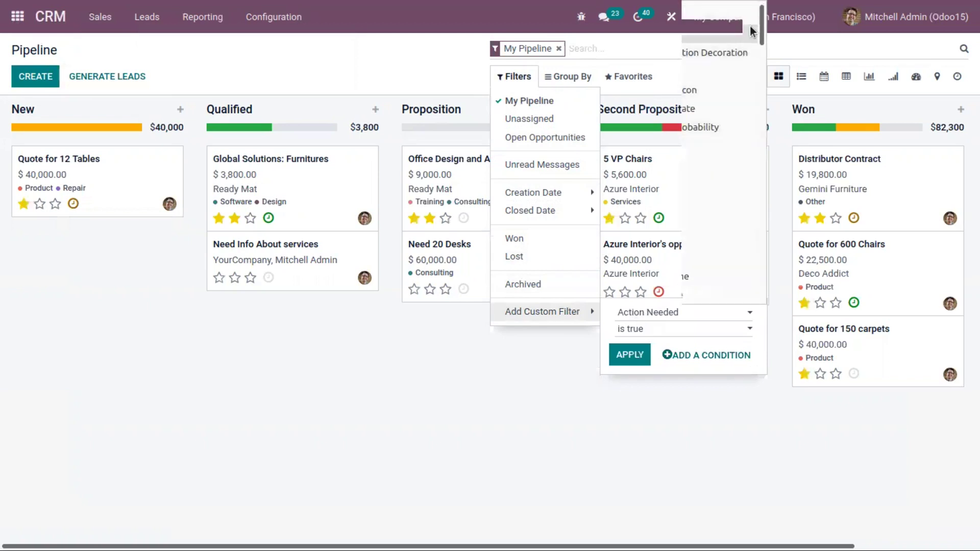
{"action": "left_click_drag", "start_coordinate": [762, 23], "coordinate": [779, 282]}
{"action": "left_click", "coordinate": [639, 177]}
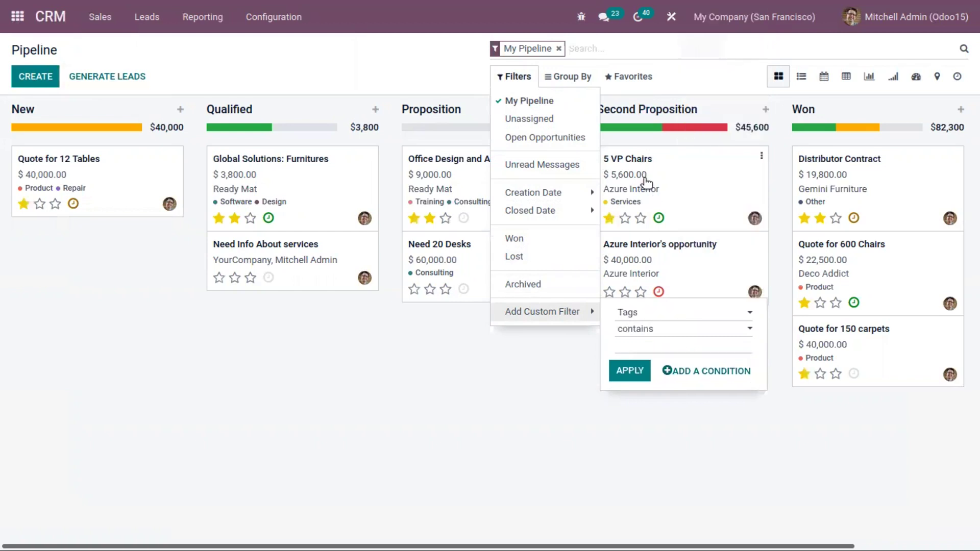
{"action": "left_click", "coordinate": [651, 346]}
{"action": "type", "text": "Product"}
{"action": "left_click", "coordinate": [622, 367]}
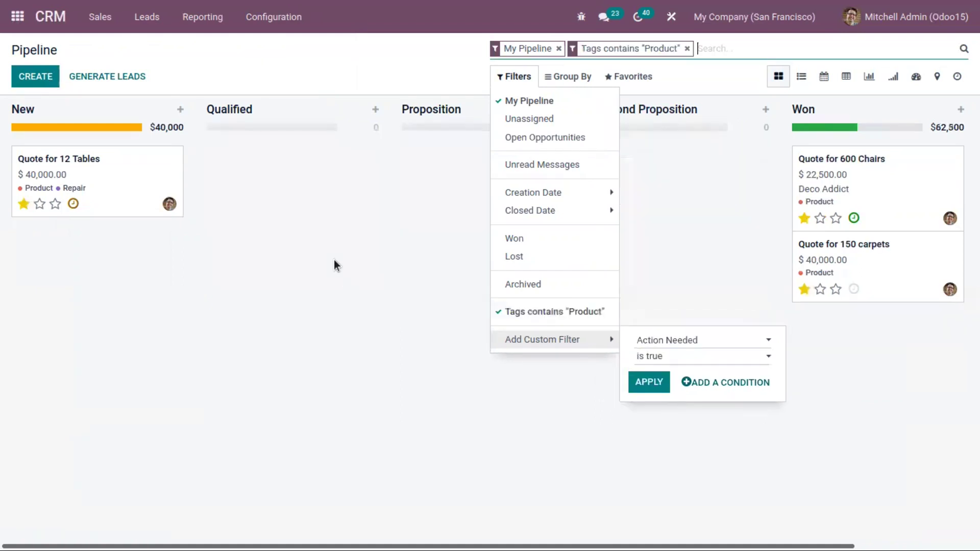
{"action": "left_click", "coordinate": [331, 258]}
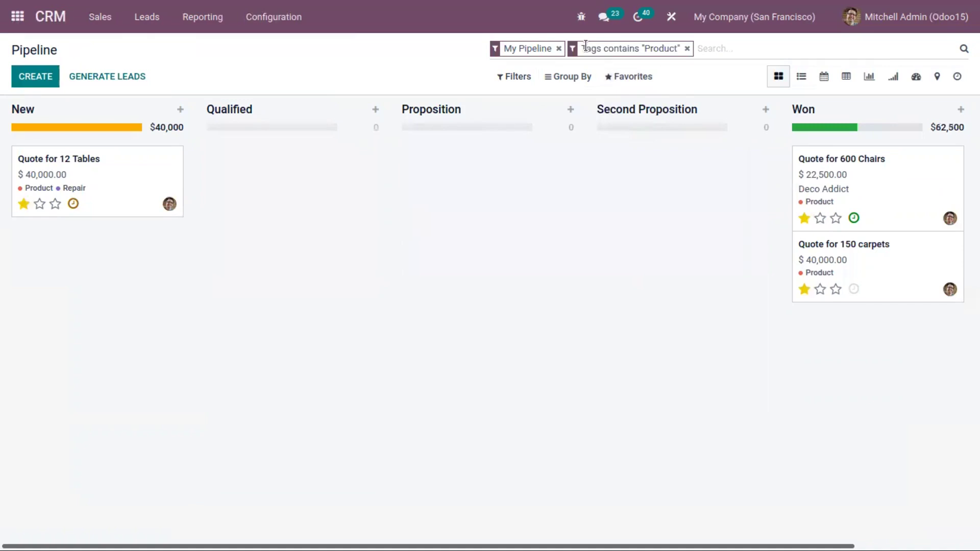
Remove the Tags contains 'Product' filter to show all opportunities again
{"action": "left_click_drag", "start_coordinate": [280, 538], "coordinate": [71, 535]}
{"action": "left_click", "coordinate": [686, 49]}
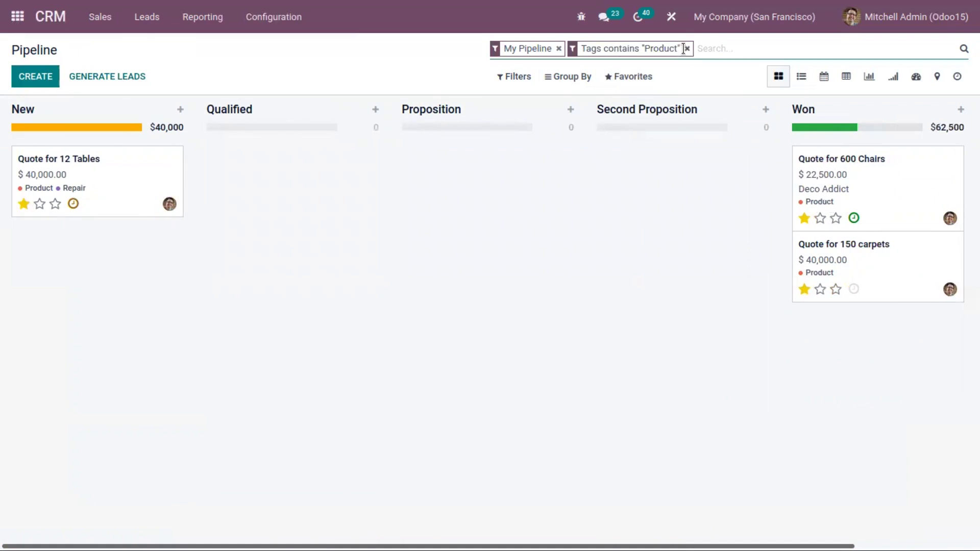
{"action": "left_click", "coordinate": [572, 78]}
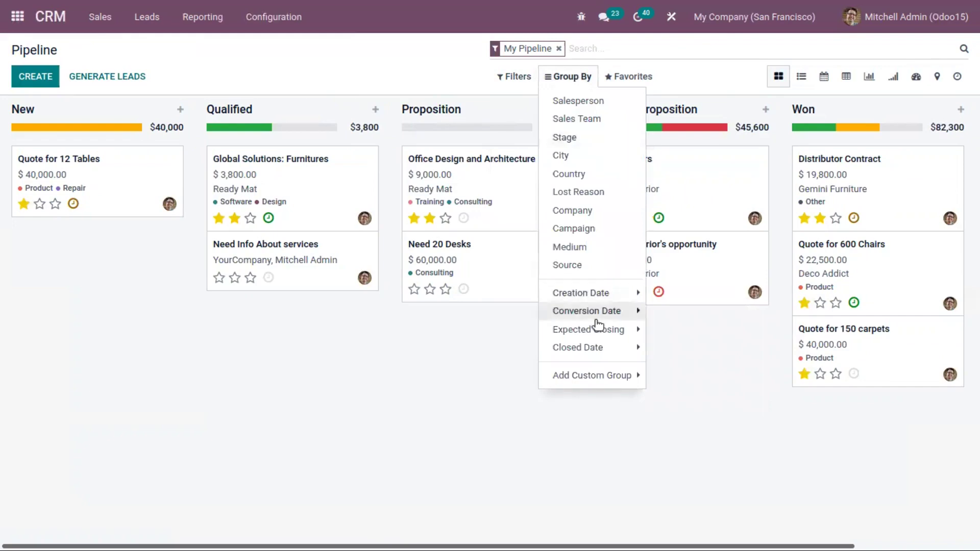
Group the pipeline opportunities by the Tags field
{"action": "left_click", "coordinate": [615, 376]}
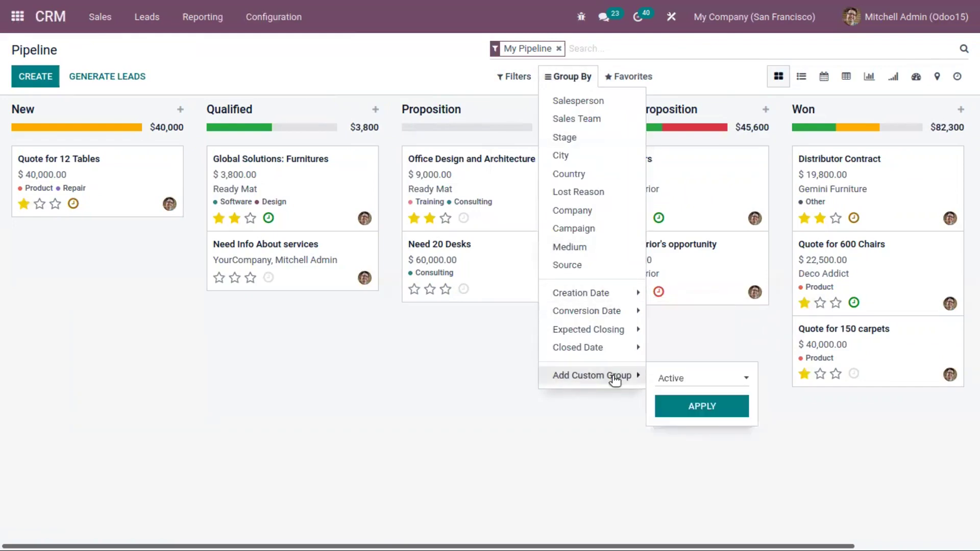
{"action": "left_click", "coordinate": [700, 382]}
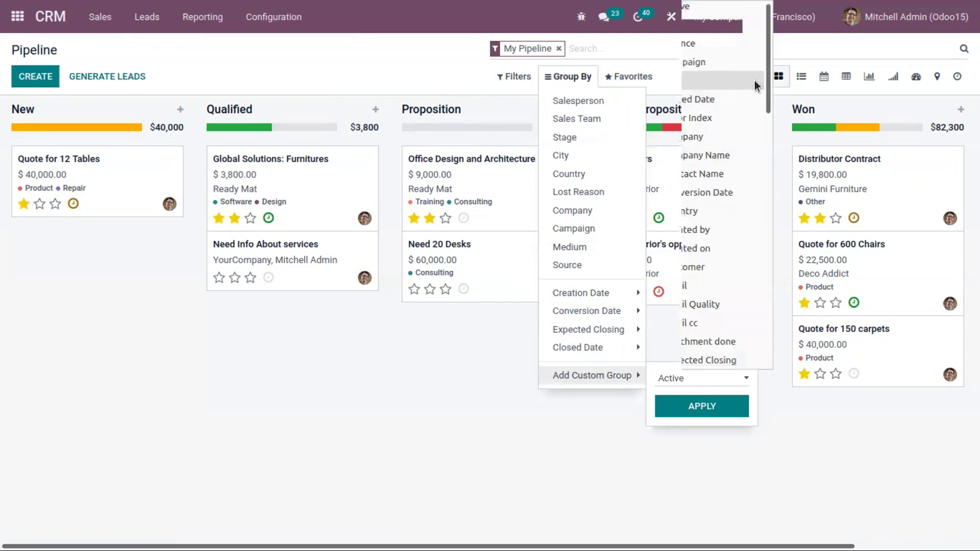
{"action": "scroll", "coordinate": [767, 71], "scroll_direction": "down", "scroll_amount": 1}
{"action": "left_click_drag", "start_coordinate": [768, 120], "coordinate": [770, 359]}
{"action": "left_click", "coordinate": [689, 283]}
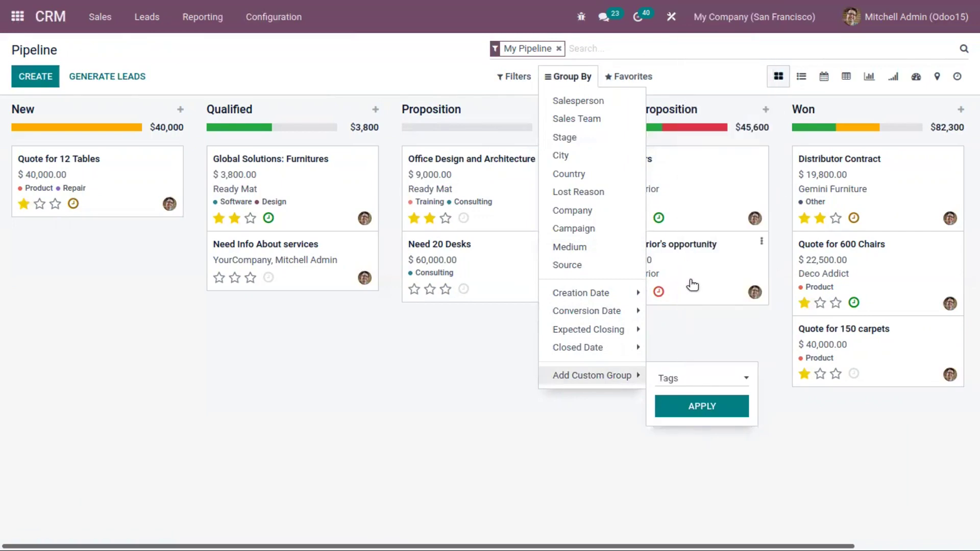
{"action": "left_click", "coordinate": [692, 404]}
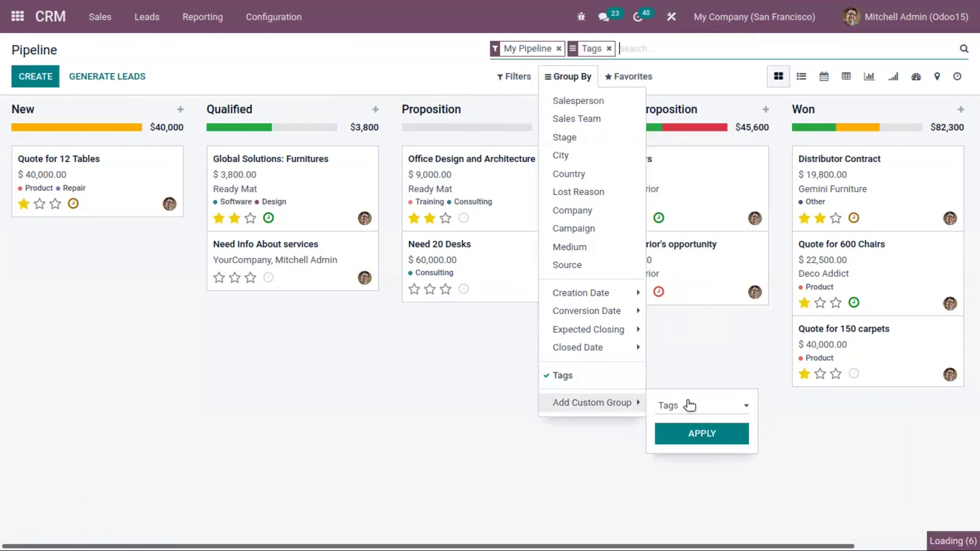
Look over the tag columns, then remove the Tags grouping
{"action": "left_click", "coordinate": [467, 332]}
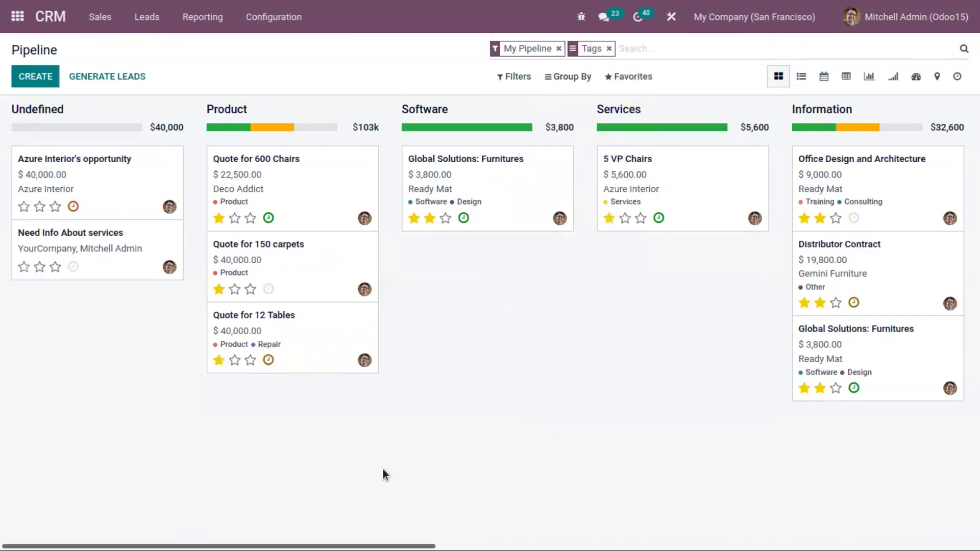
{"action": "left_click_drag", "start_coordinate": [268, 542], "coordinate": [165, 479]}
{"action": "left_click", "coordinate": [609, 48]}
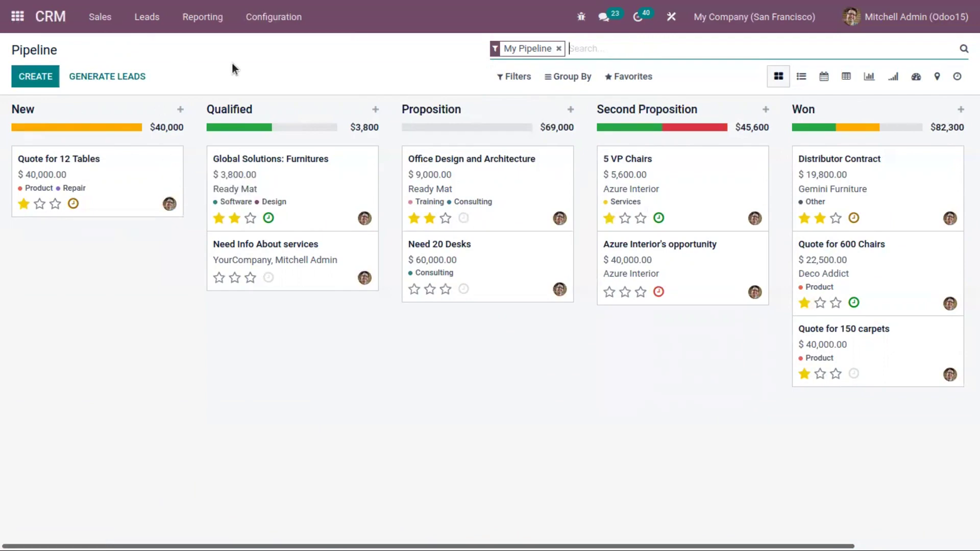
Open the Website sales team and view the 39 leads its domain matches
{"action": "left_click", "coordinate": [262, 29]}
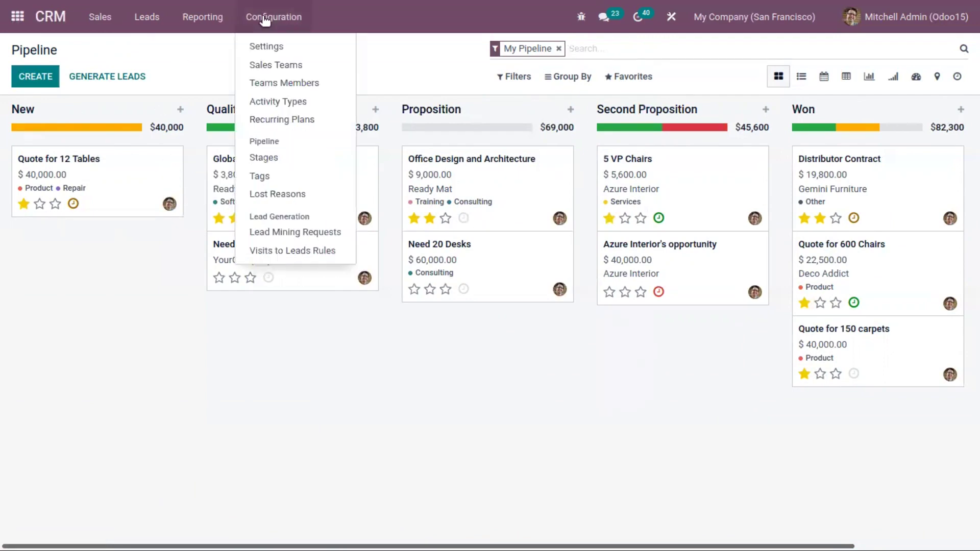
{"action": "left_click", "coordinate": [279, 68]}
{"action": "left_click", "coordinate": [120, 170]}
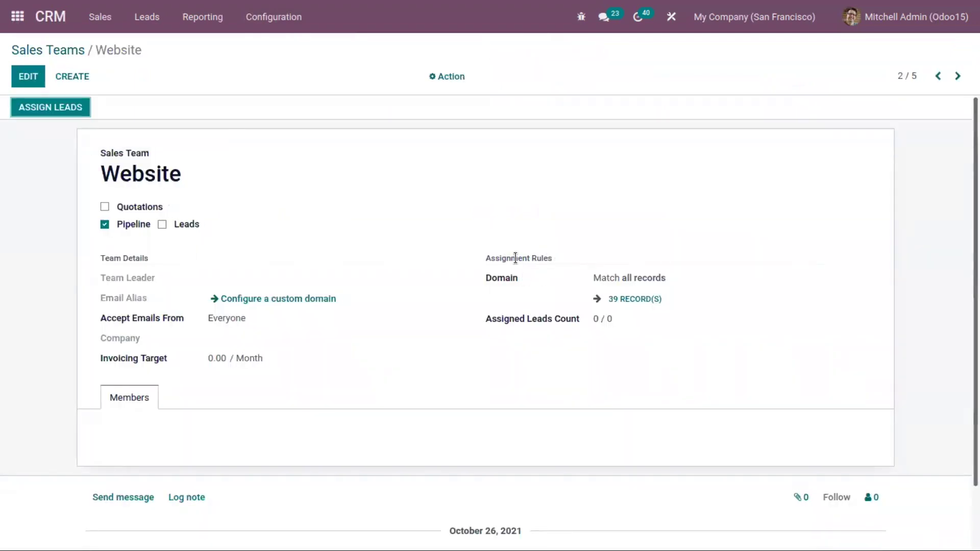
{"action": "left_click", "coordinate": [632, 299]}
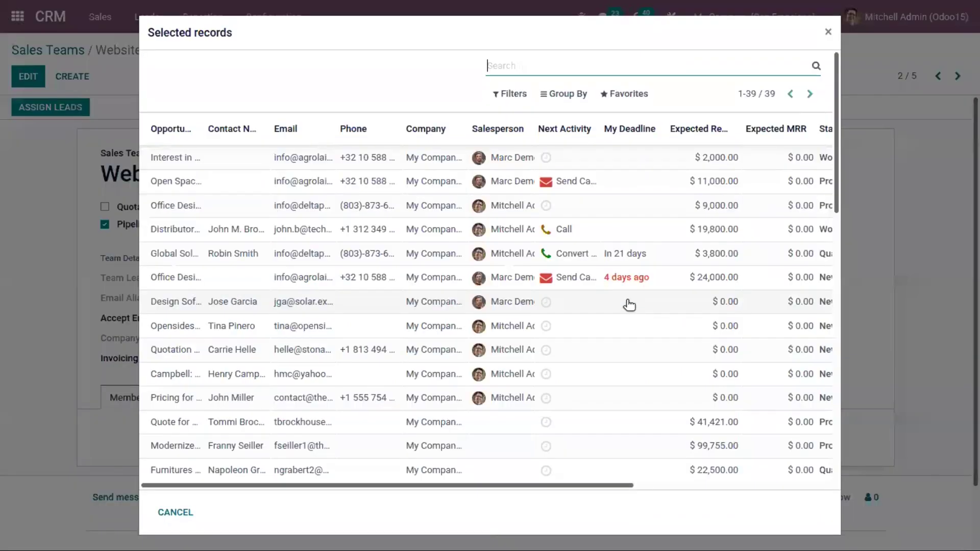
{"action": "left_click", "coordinate": [827, 32]}
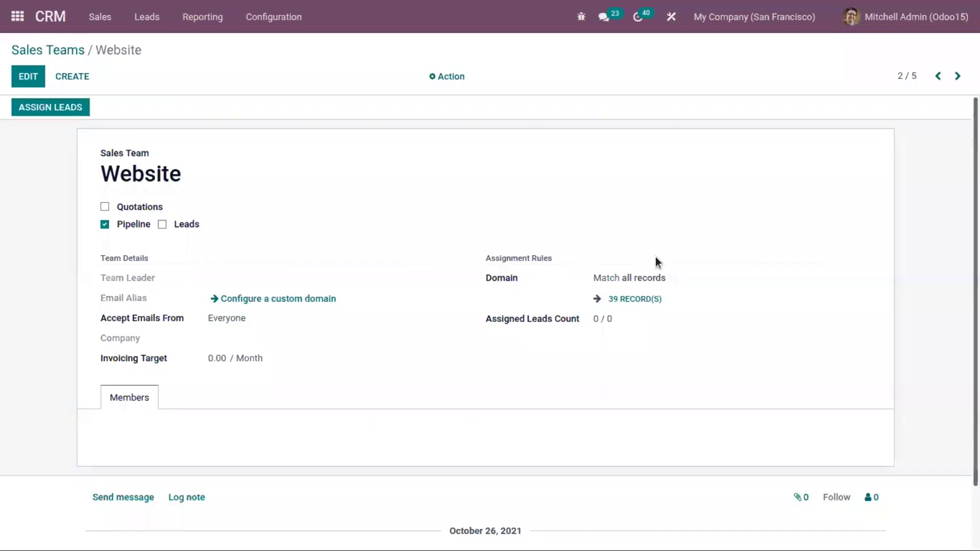
Glance at the Europe team, then open the Point of Sale sales team
{"action": "left_click", "coordinate": [45, 49]}
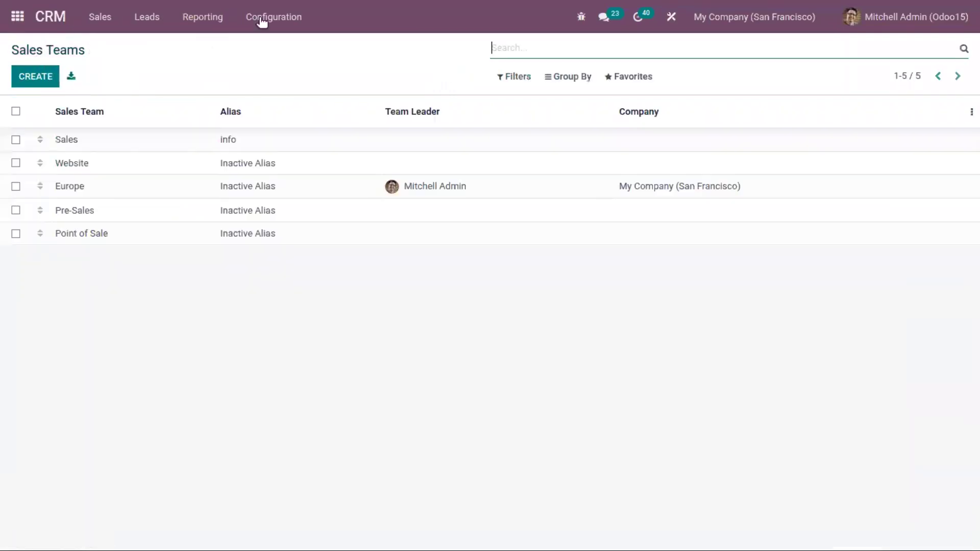
{"action": "left_click", "coordinate": [88, 186]}
{"action": "left_click", "coordinate": [26, 50]}
{"action": "left_click", "coordinate": [137, 234]}
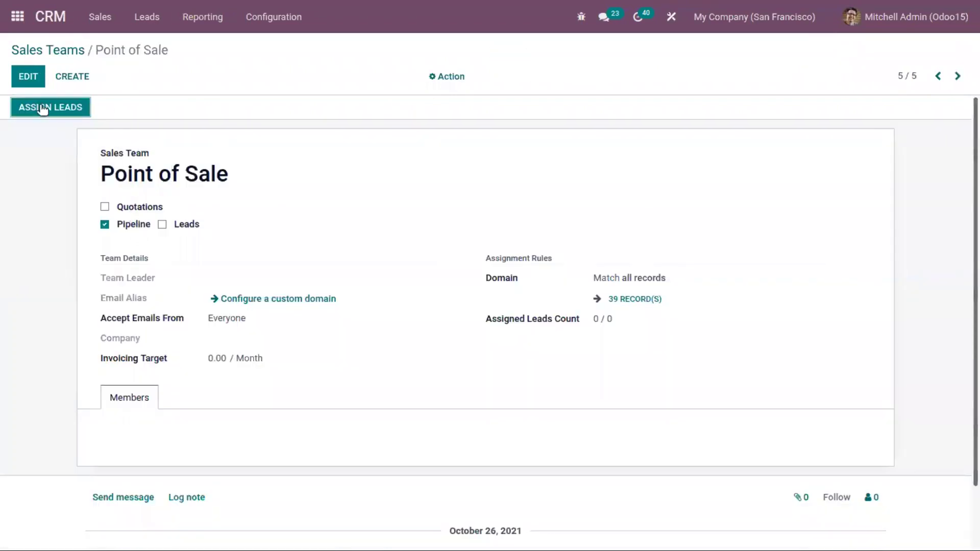
Set the Point of Sale team's domain to Tags contains 'Repair'
{"action": "left_click", "coordinate": [29, 76]}
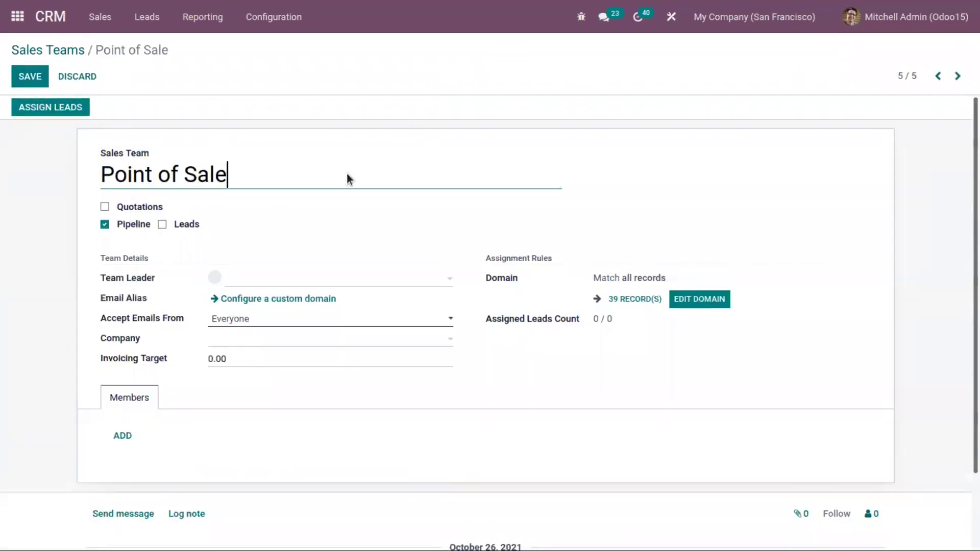
{"action": "left_click", "coordinate": [708, 301]}
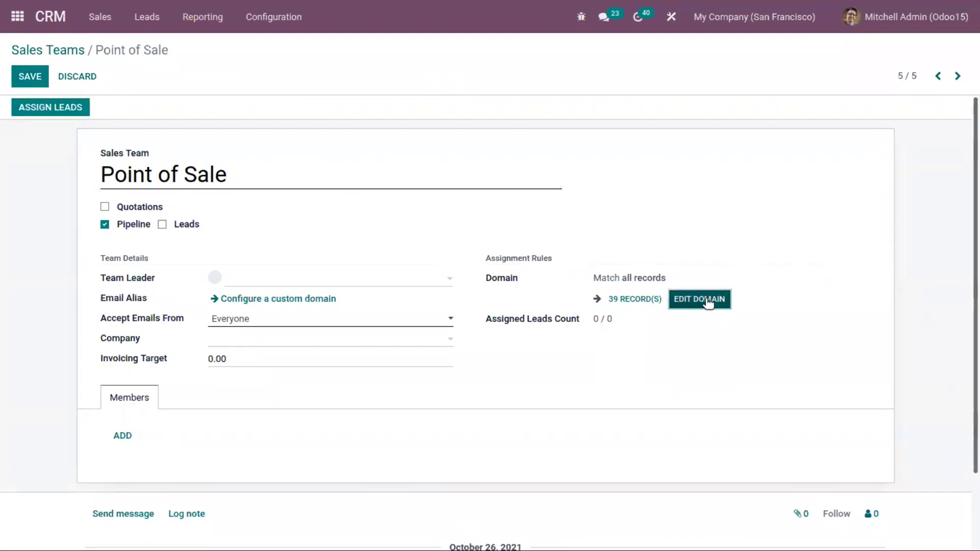
{"action": "left_click", "coordinate": [259, 70]}
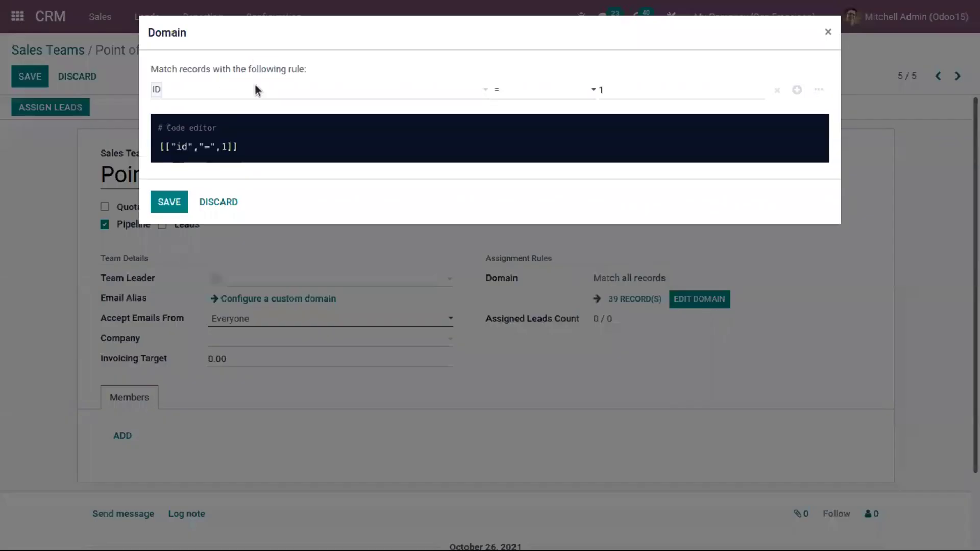
{"action": "left_click", "coordinate": [247, 90]}
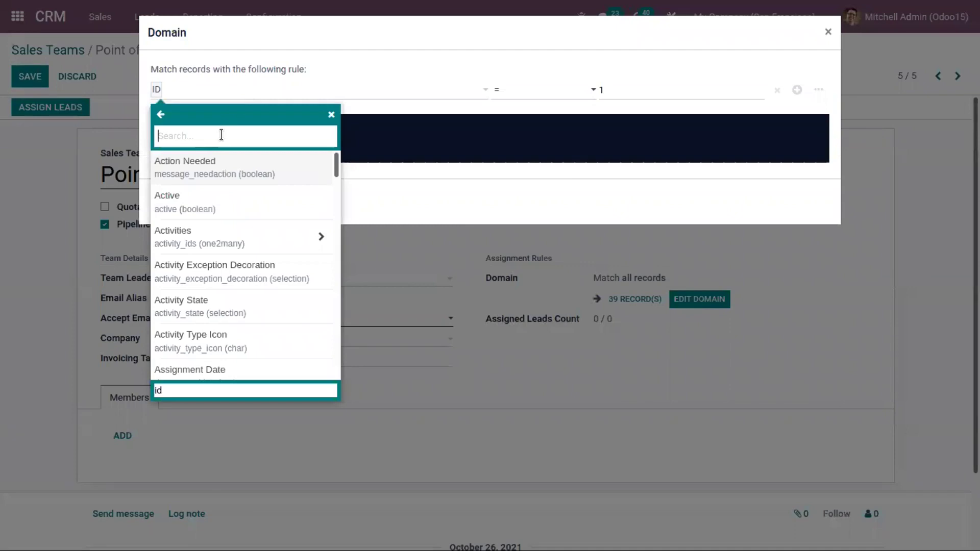
{"action": "type", "text": "tag"}
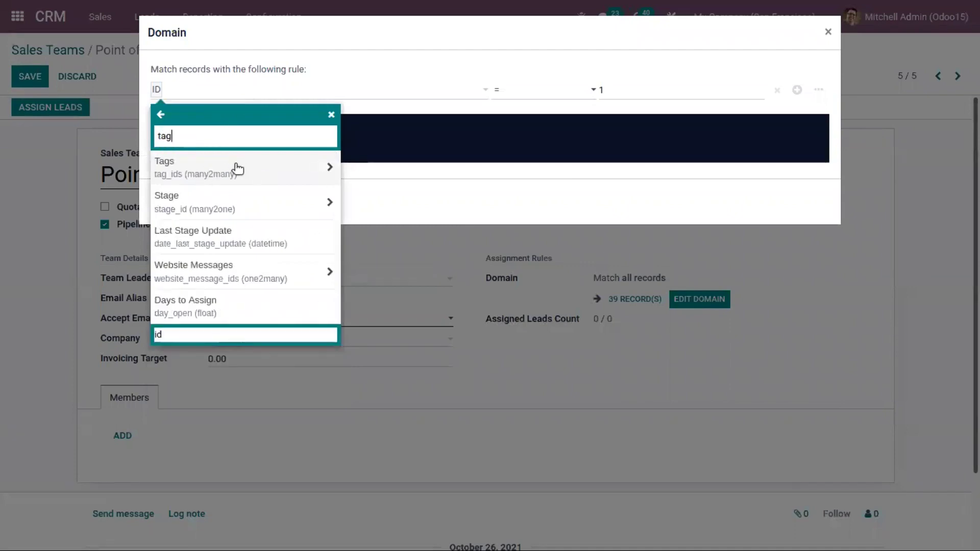
{"action": "left_click", "coordinate": [219, 169]}
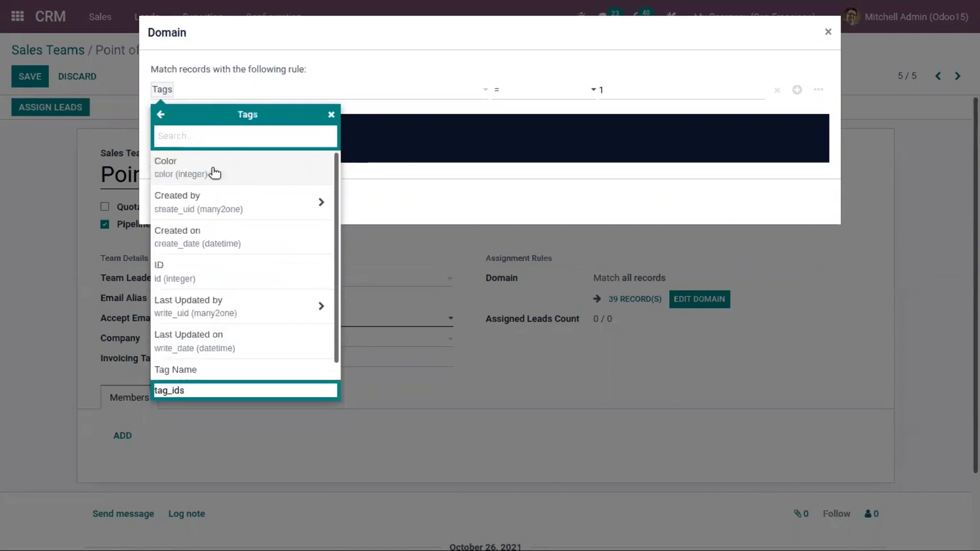
{"action": "left_click", "coordinate": [388, 80]}
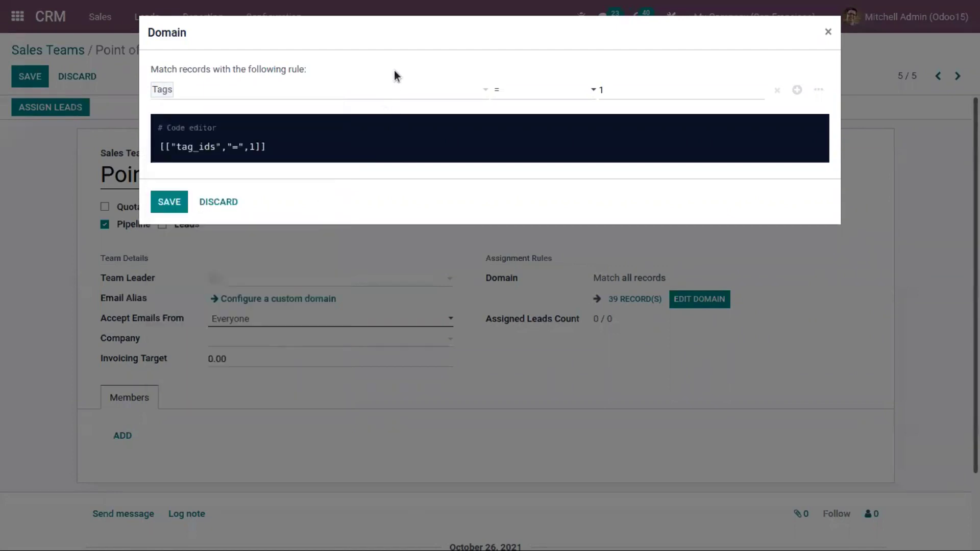
{"action": "left_click", "coordinate": [534, 148]}
{"action": "left_click_drag", "start_coordinate": [691, 88], "coordinate": [567, 90]}
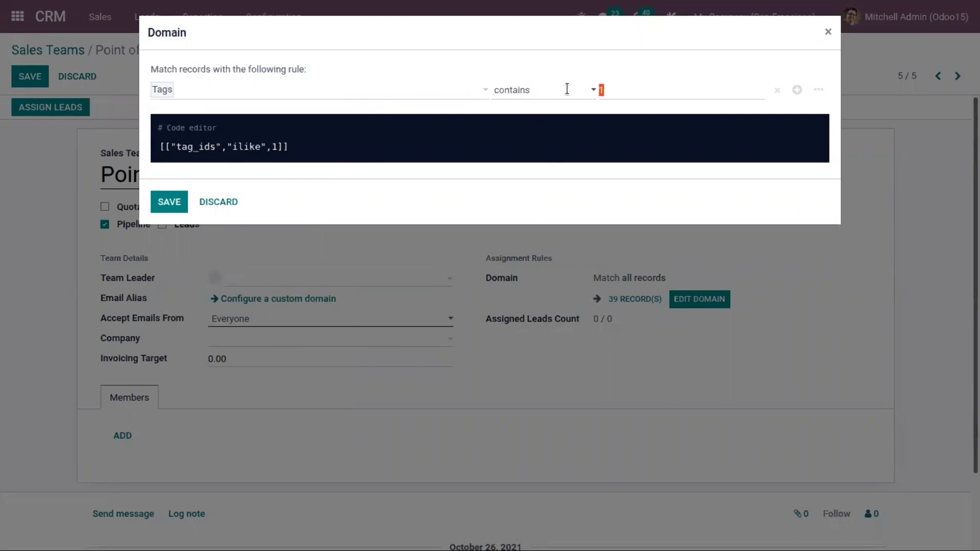
{"action": "type", "text": "Repair"}
{"action": "left_click", "coordinate": [169, 202]}
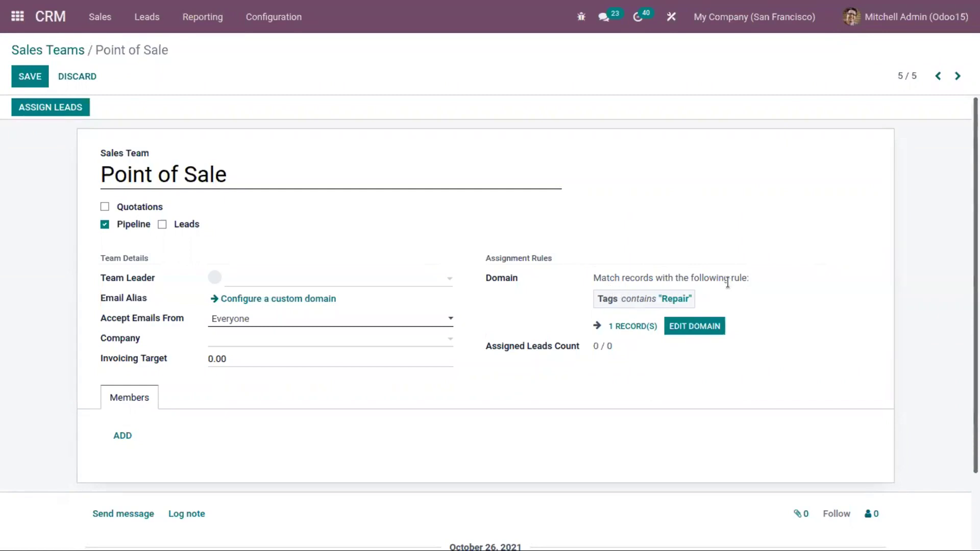
Confirm the domain matches 1 record, then return to the Sales Teams list
{"action": "left_click", "coordinate": [632, 326]}
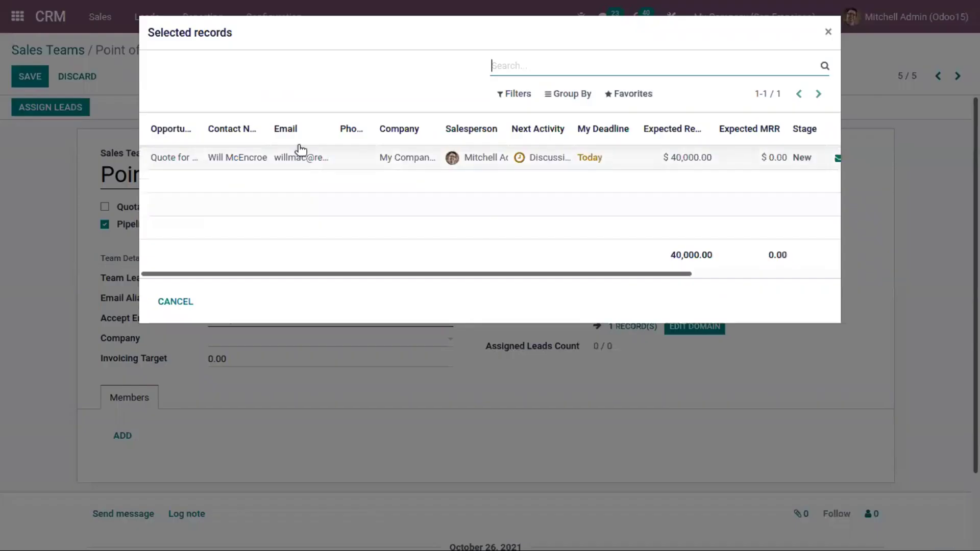
{"action": "left_click", "coordinate": [827, 32]}
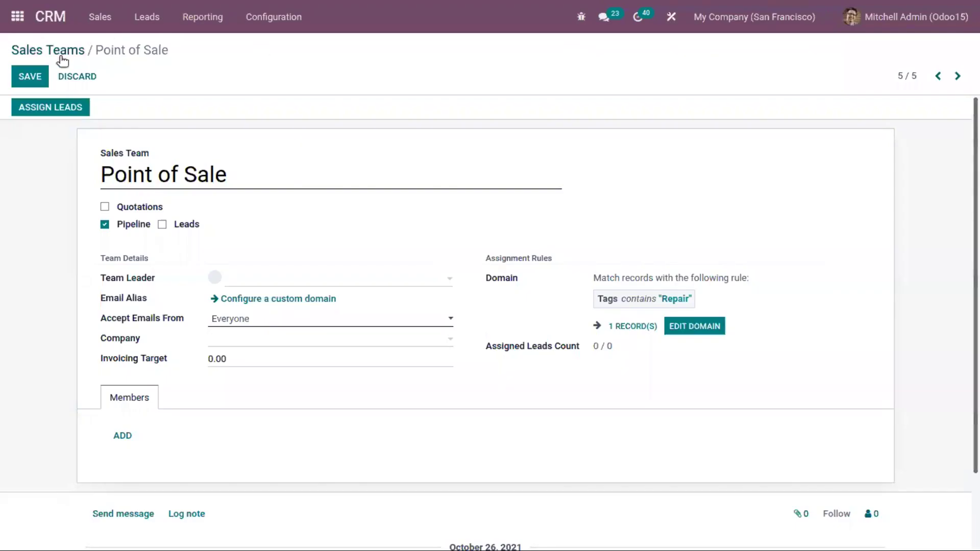
{"action": "left_click", "coordinate": [77, 45]}
{"action": "left_click", "coordinate": [100, 17]}
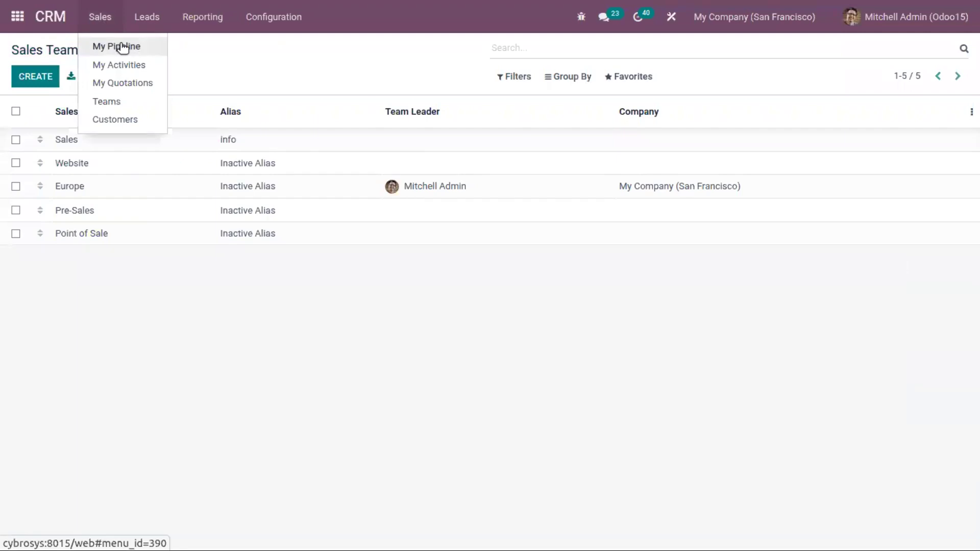
Return to My Pipeline, then open the Pipeline analysis report from Reporting
{"action": "left_click", "coordinate": [123, 47]}
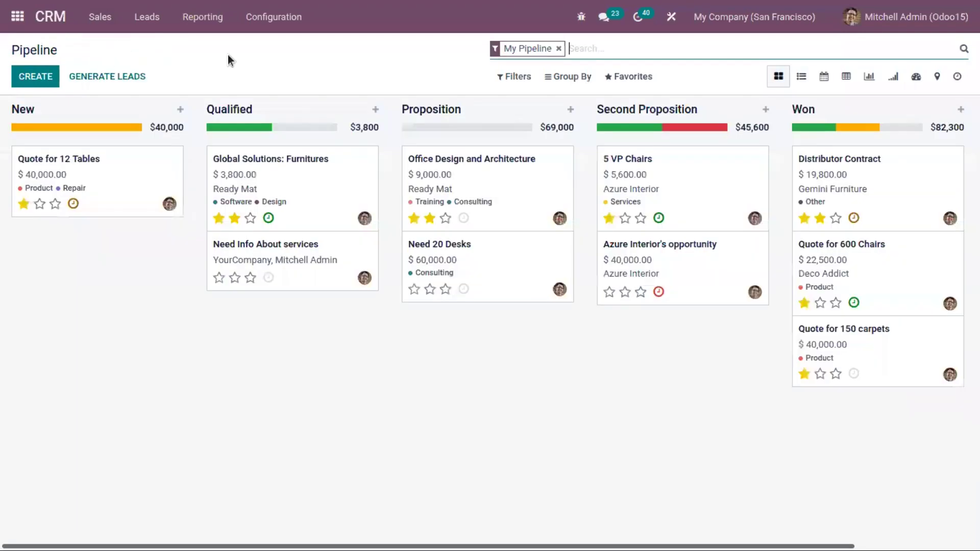
{"action": "left_click", "coordinate": [205, 21]}
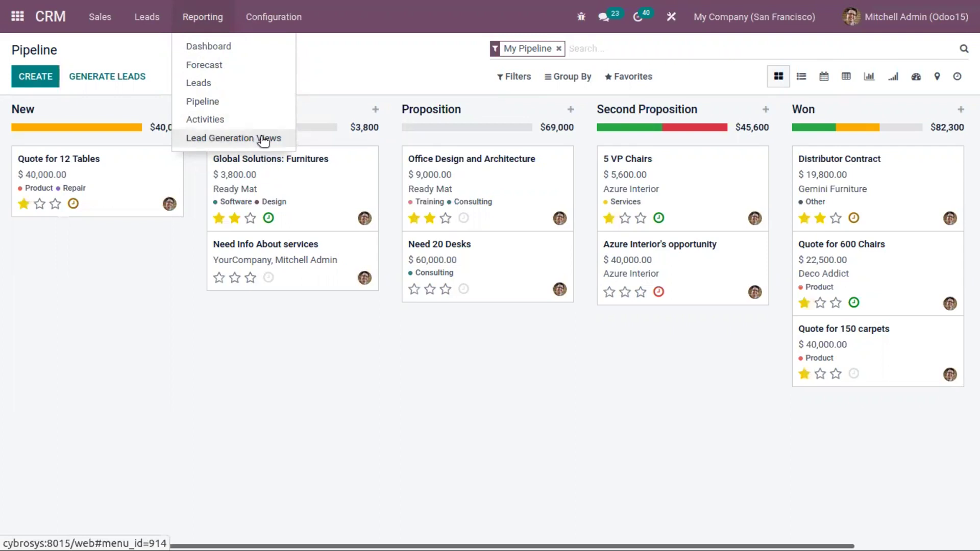
{"action": "left_click", "coordinate": [234, 101]}
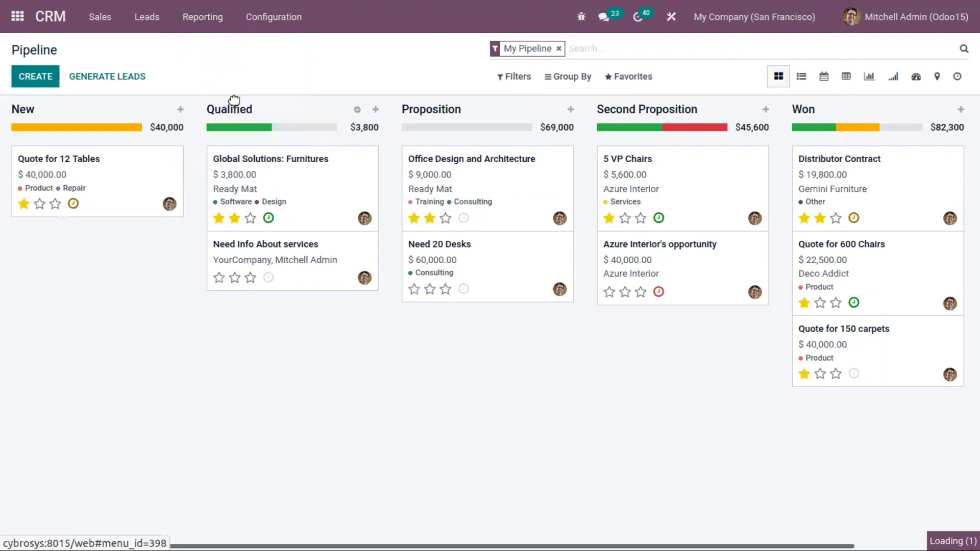
{"action": "left_click", "coordinate": [198, 15]}
In Leads Analysis, apply a custom 'Tags contains Services' filter, review the counts, then remove it
{"action": "left_click", "coordinate": [225, 87]}
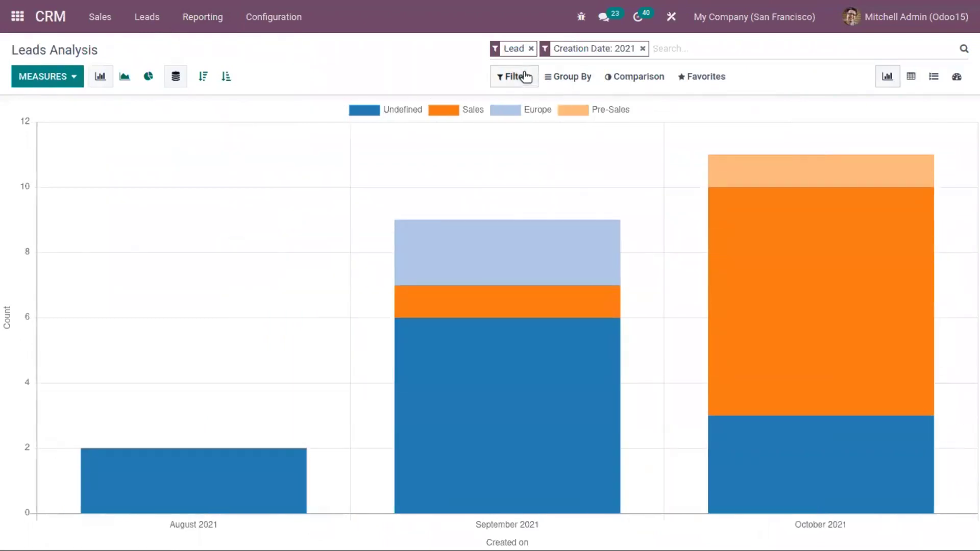
{"action": "left_click", "coordinate": [516, 78]}
{"action": "left_click", "coordinate": [559, 283]}
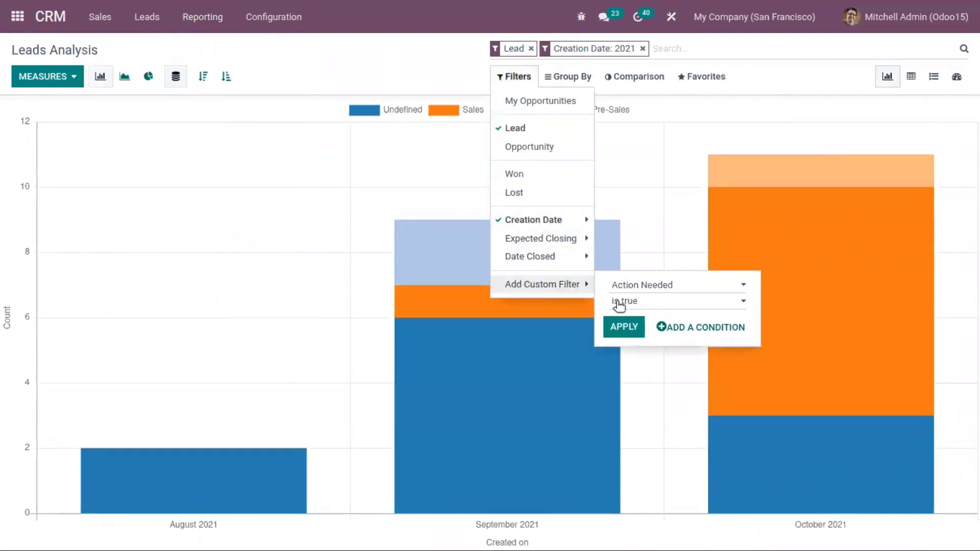
{"action": "left_click", "coordinate": [663, 306]}
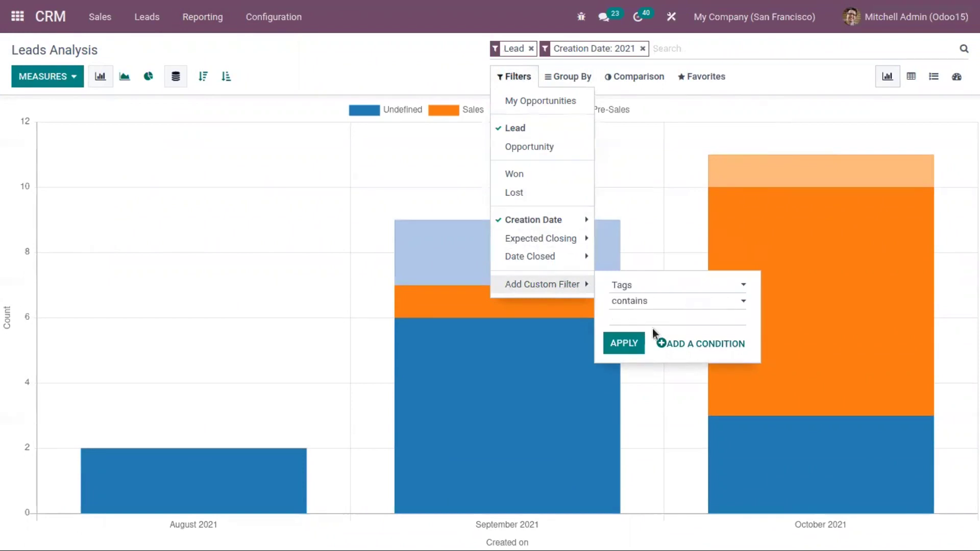
{"action": "type", "text": "Services"}
{"action": "left_click", "coordinate": [620, 346]}
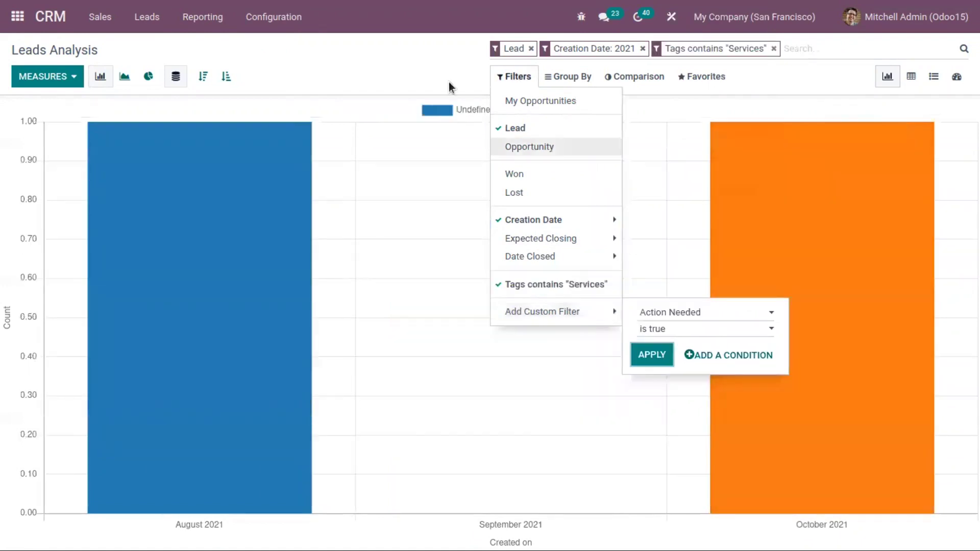
{"action": "left_click", "coordinate": [426, 64]}
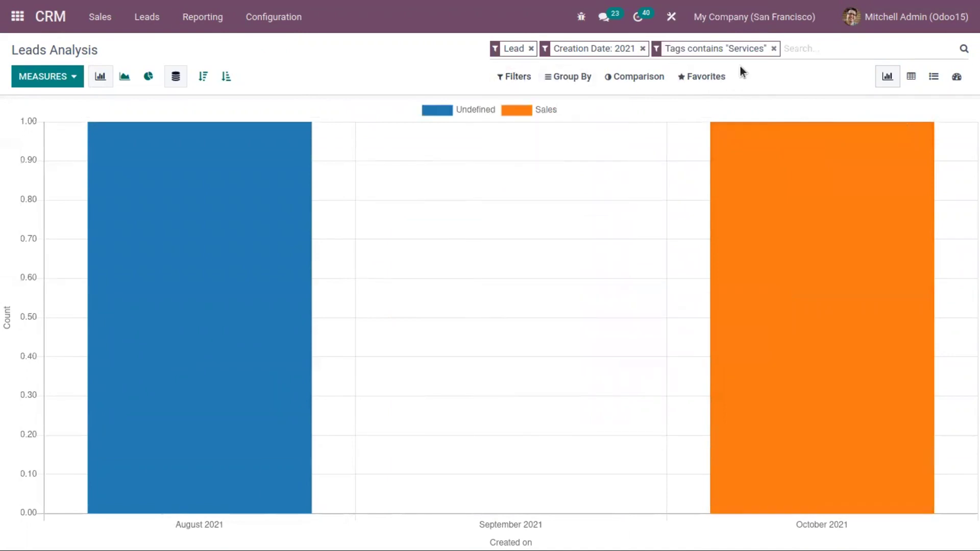
{"action": "left_click", "coordinate": [774, 49]}
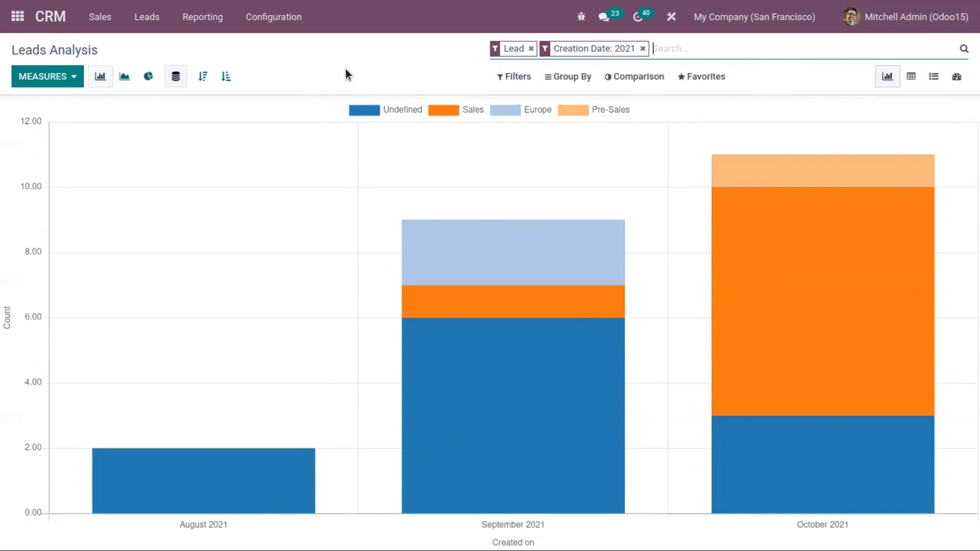